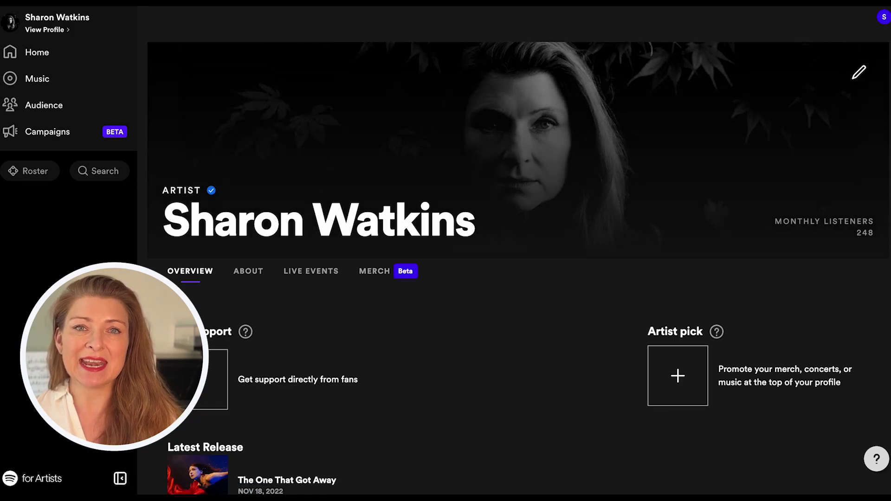
# - Start a new Artist pick and look through the merch, concert and playlist options offered for it
pyautogui.click(676, 379)
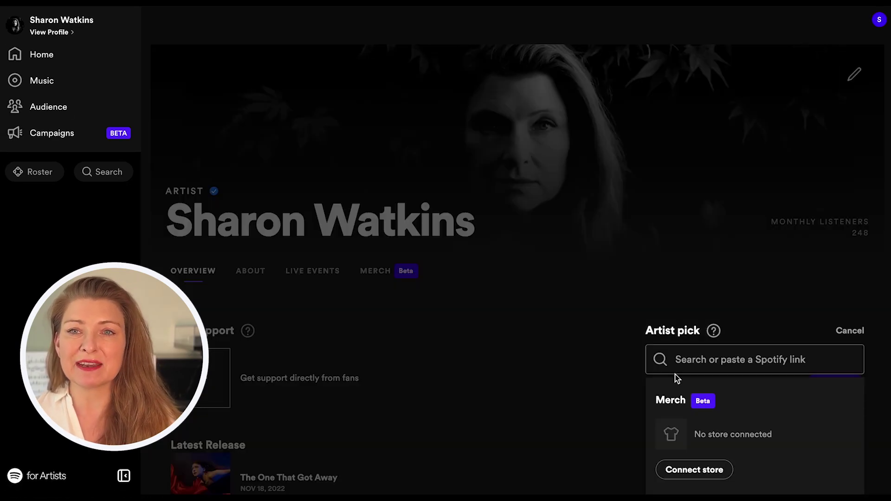
pyautogui.scroll(-3, 677, 379)
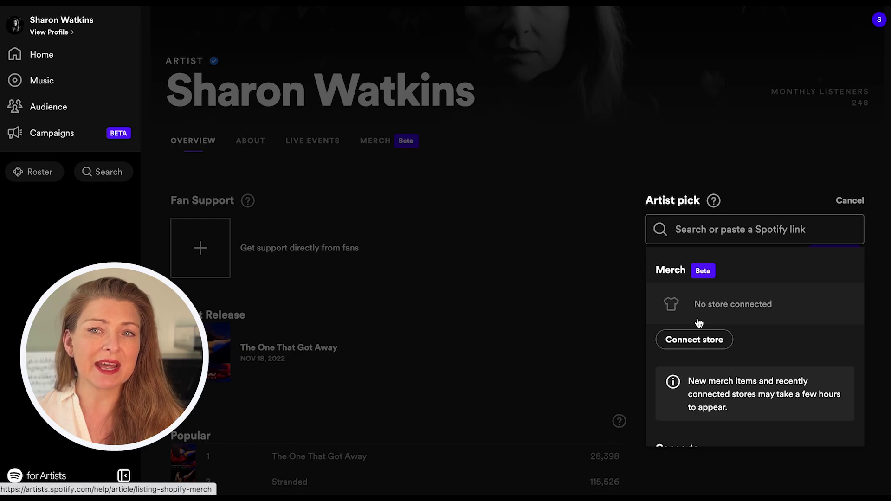
pyautogui.scroll(-3, 699, 323)
pyautogui.scroll(-3, 699, 323)
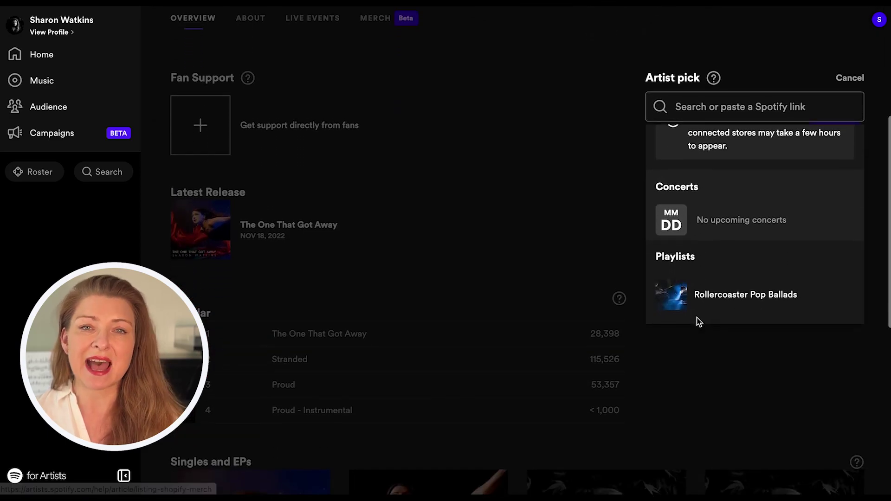
pyautogui.scroll(6, 699, 322)
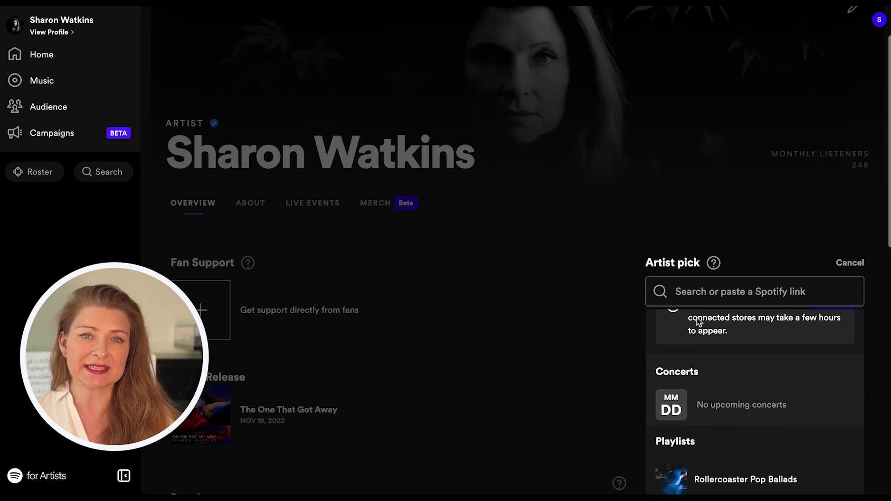
pyautogui.scroll(4, 699, 323)
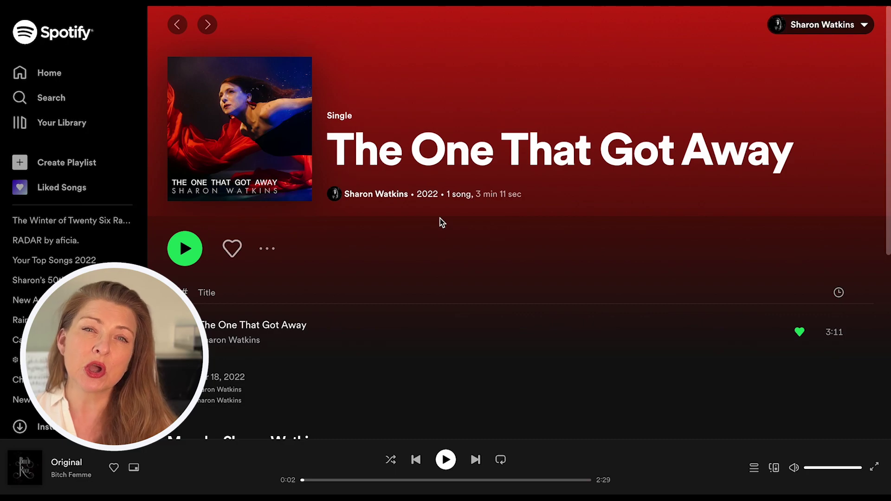
# - Switch to the Spotify web player and copy the album link of the single "The One That Got Away"
pyautogui.click(269, 251)
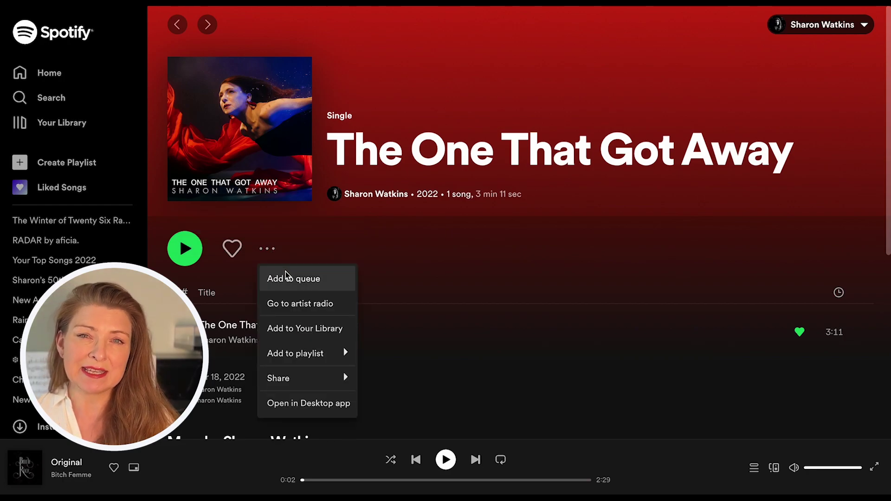
pyautogui.moveTo(289, 385)
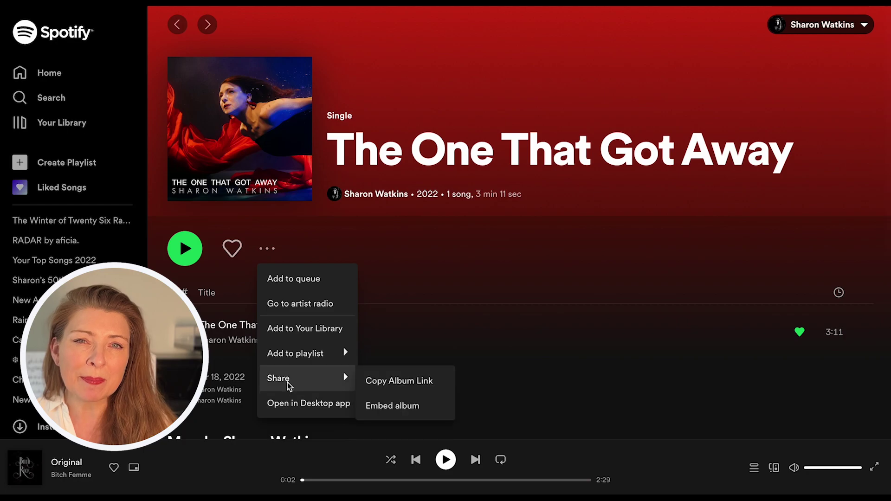
pyautogui.click(398, 385)
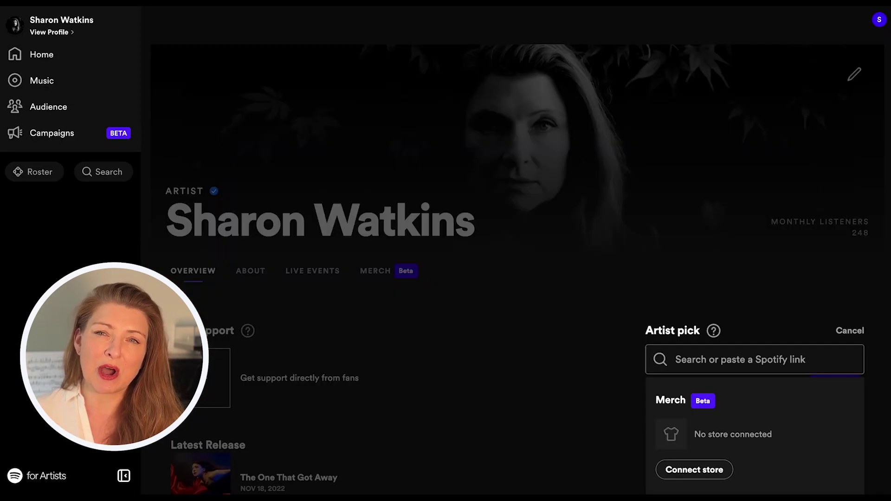
# - Paste the copied Spotify link into the Artist pick search and choose the single "The One That Got Away"
pyautogui.click(690, 359)
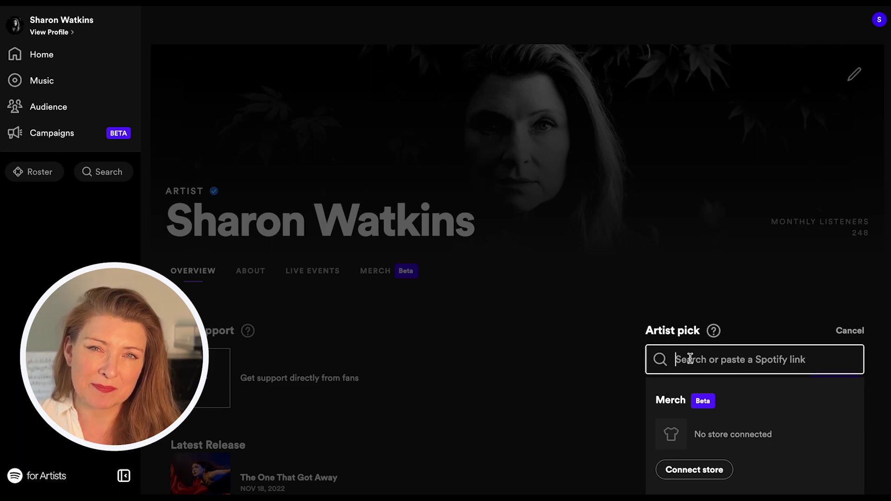
pyautogui.hotkey('ctrl', 'v')
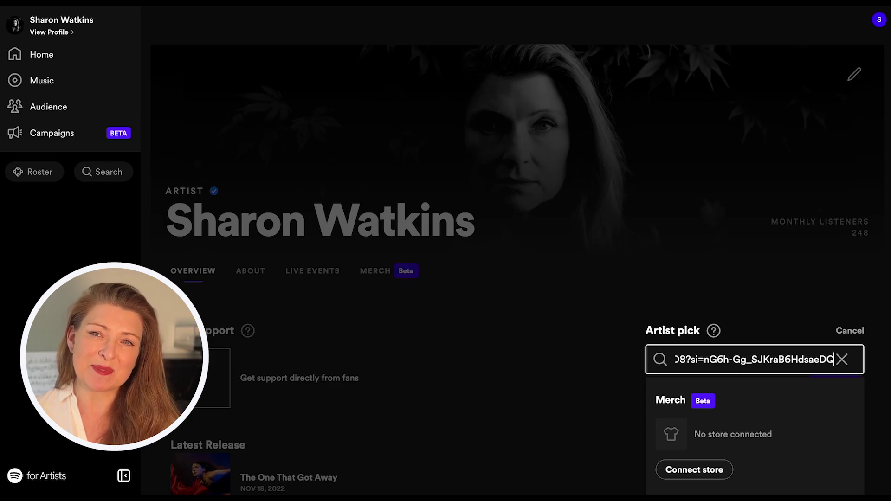
pyautogui.hotkey('ctrl', 'a')
pyautogui.hotkey('ctrl', 'v')
pyautogui.scroll(-4, 762, 425)
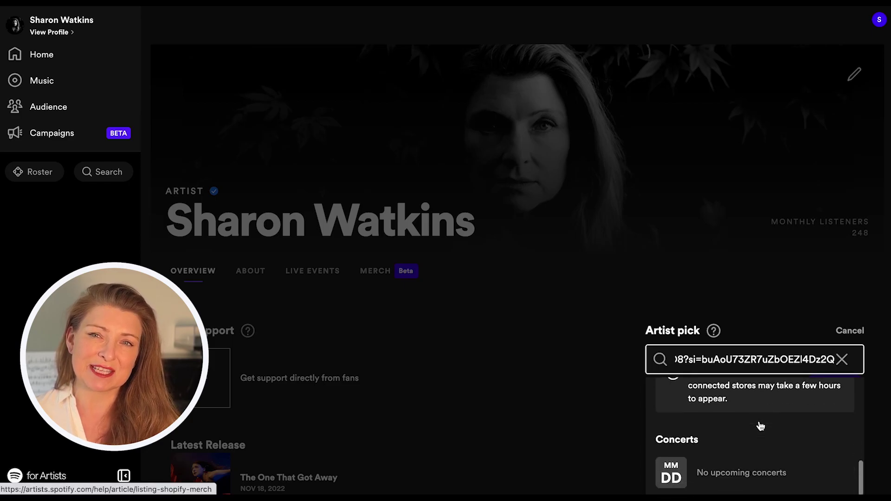
pyautogui.click(746, 398)
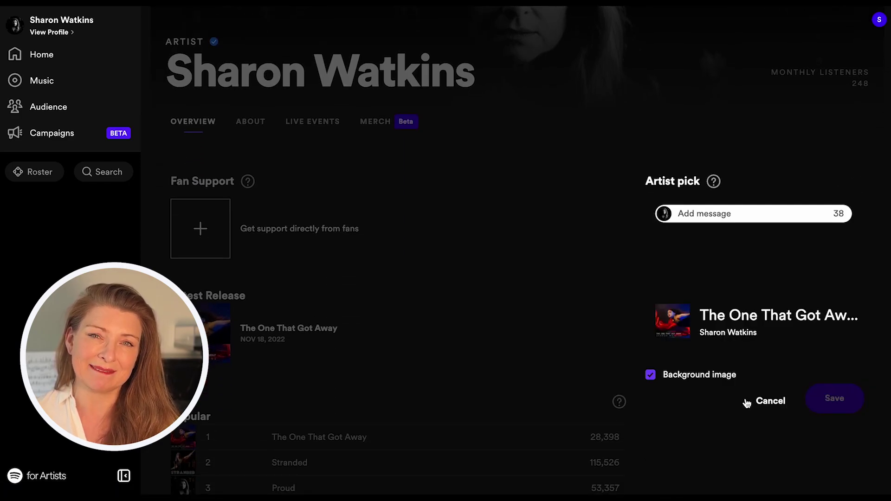
# - Add the message "Check out my latest release on Spotify" to the Artist pick
pyautogui.click(703, 216)
pyautogui.write('Ch')
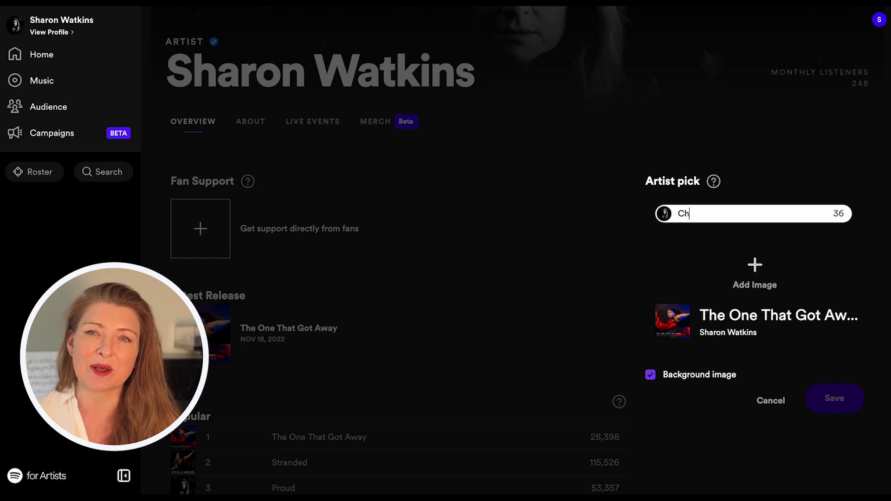
pyautogui.write('eckout')
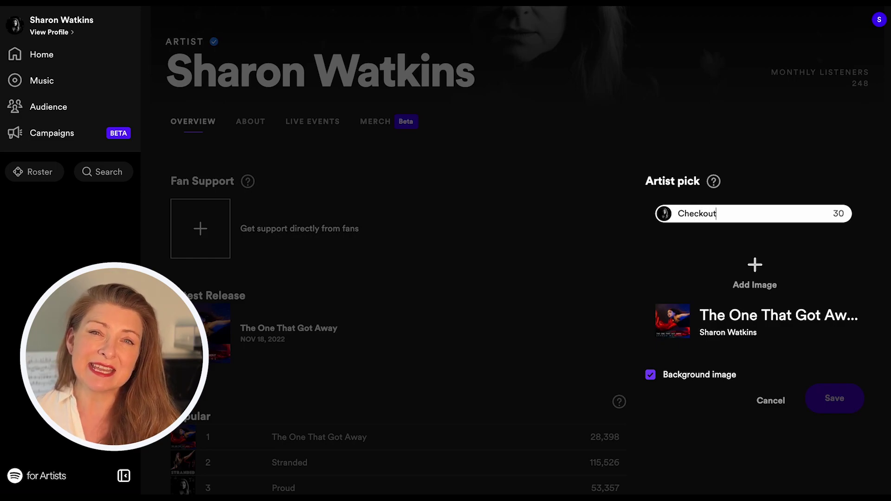
pyautogui.press('BackSpace')
pyautogui.press('BackSpace')
pyautogui.write('out my latest release')
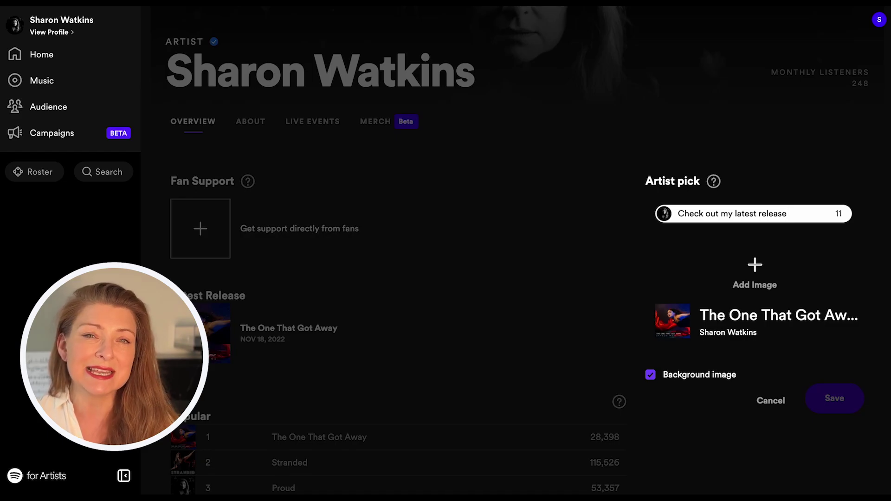
pyautogui.write(' on ')
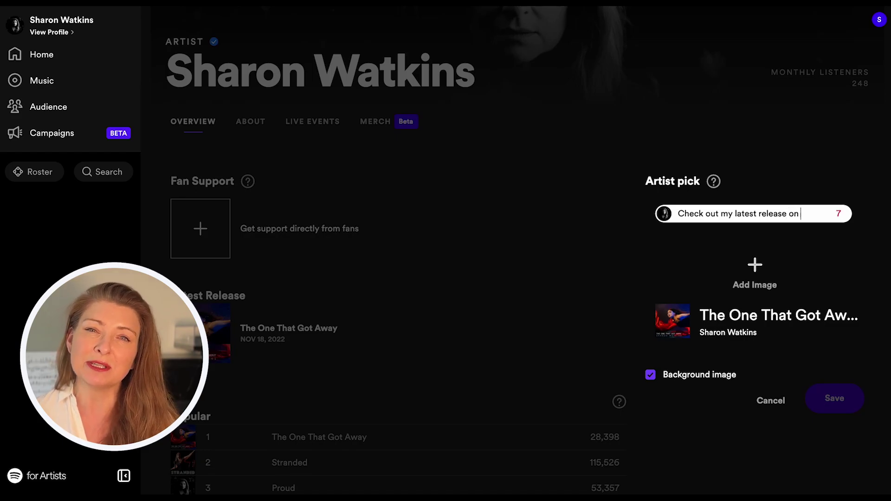
pyautogui.write('Spotify')
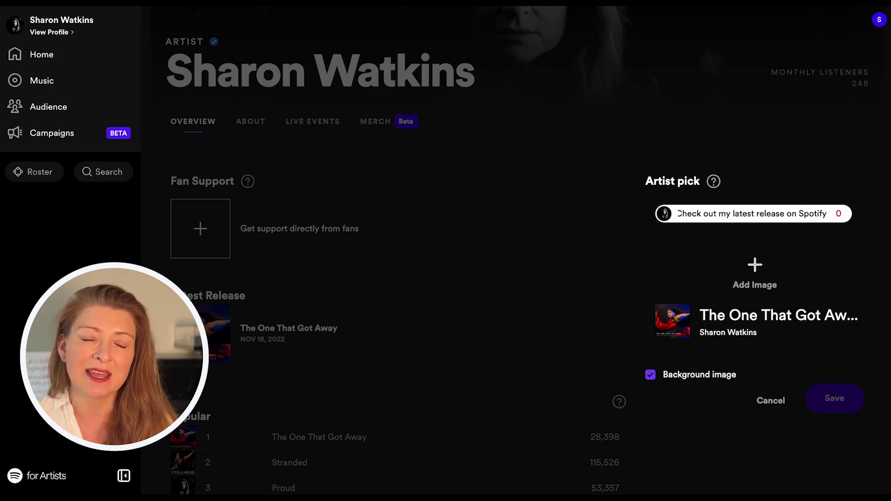
# - Add the "the one that got away" single cover JPEG from the "final single for AWAL" folder as the Artist pick's background image
pyautogui.scroll(-3, 796, 354)
pyautogui.scroll(3, 796, 354)
pyautogui.click(756, 254)
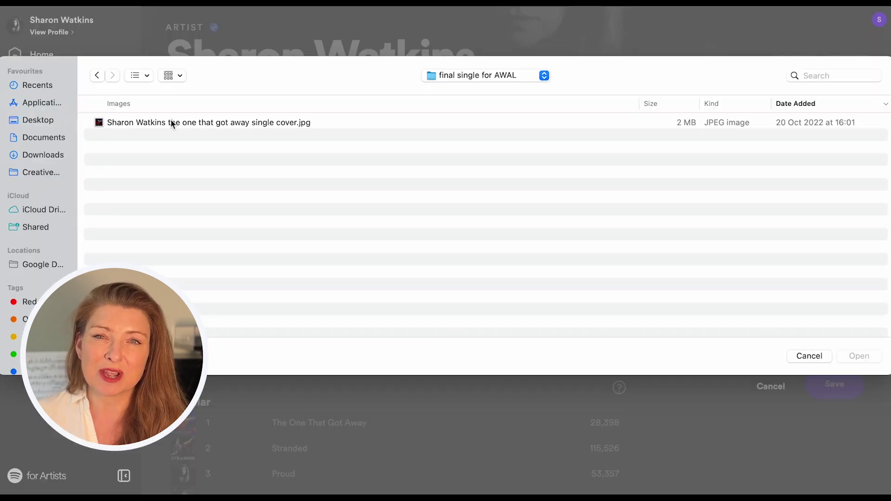
pyautogui.click(172, 123)
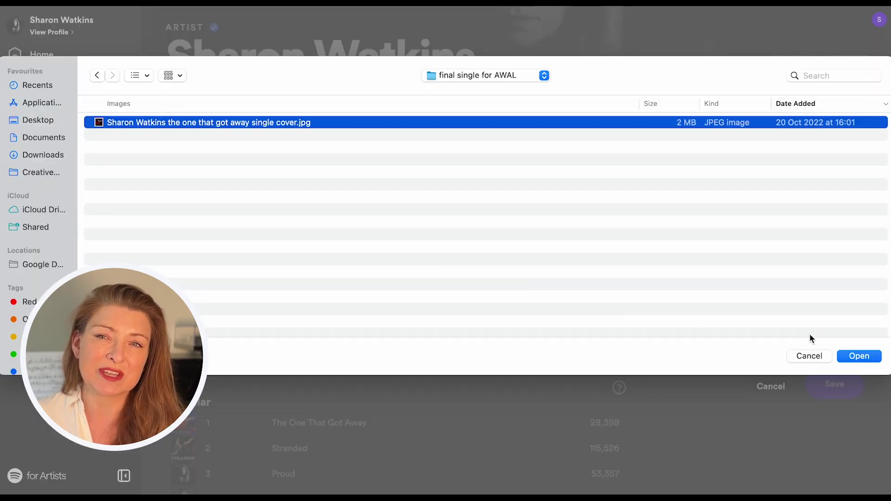
pyautogui.click(871, 354)
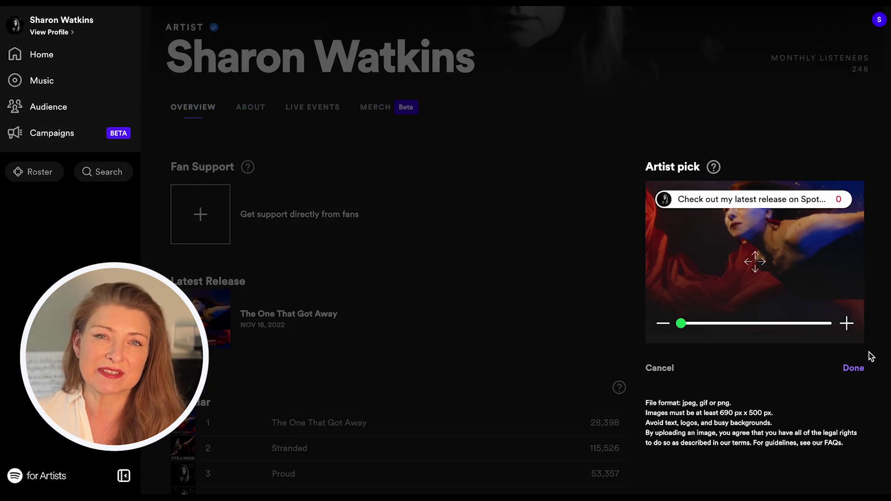
# - Enlarge the Artist pick background slightly, move it down so the face sits below the message, and save the pick
pyautogui.moveTo(681, 323); pyautogui.dragTo(710, 325)
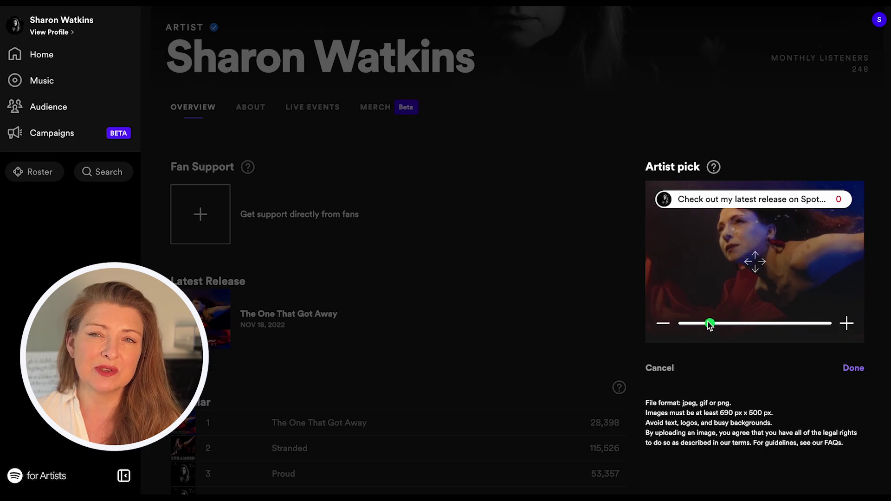
pyautogui.moveTo(752, 255); pyautogui.dragTo(752, 288)
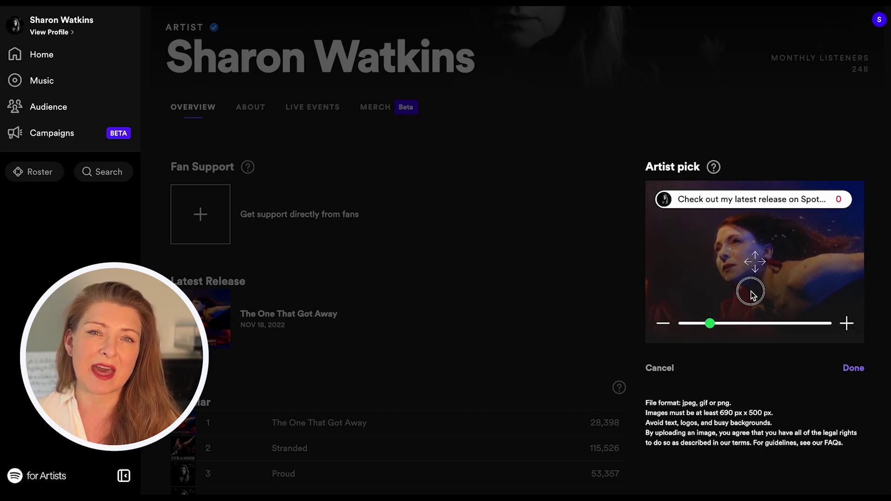
pyautogui.click(854, 369)
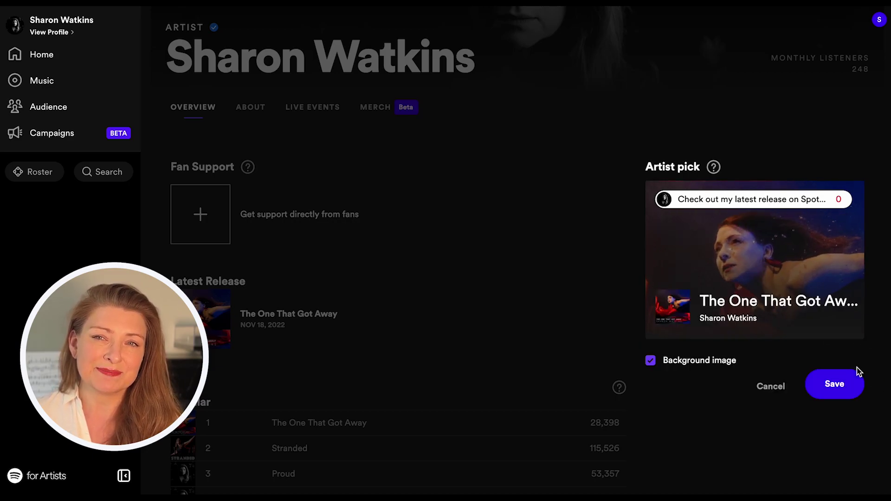
pyautogui.click(834, 383)
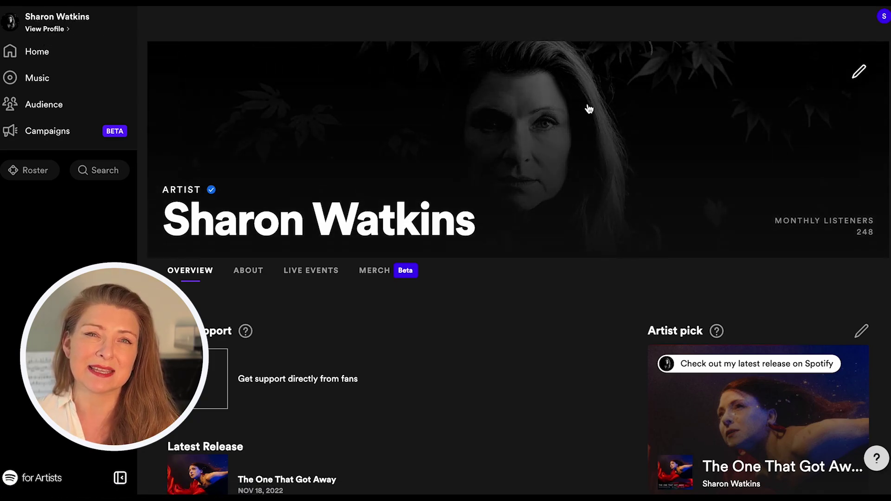
# - Replace the profile's header image with the single cover JPEG and move it down so the face is in frame
pyautogui.click(860, 74)
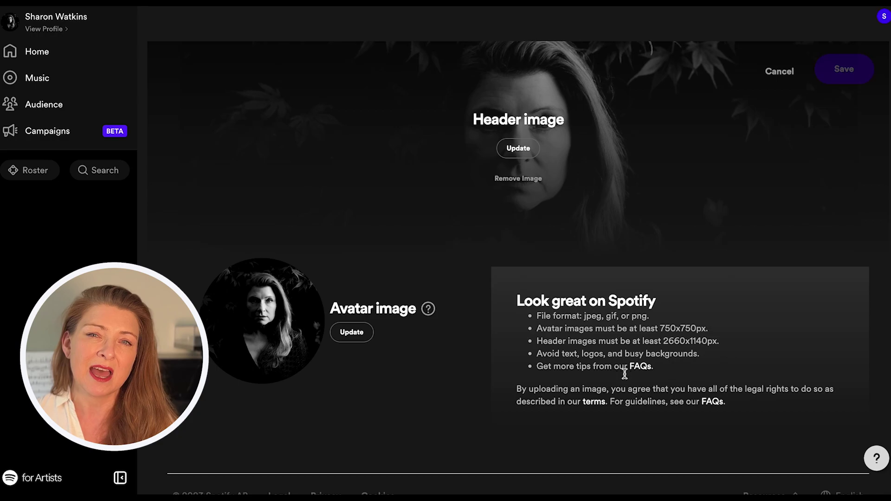
pyautogui.click(510, 150)
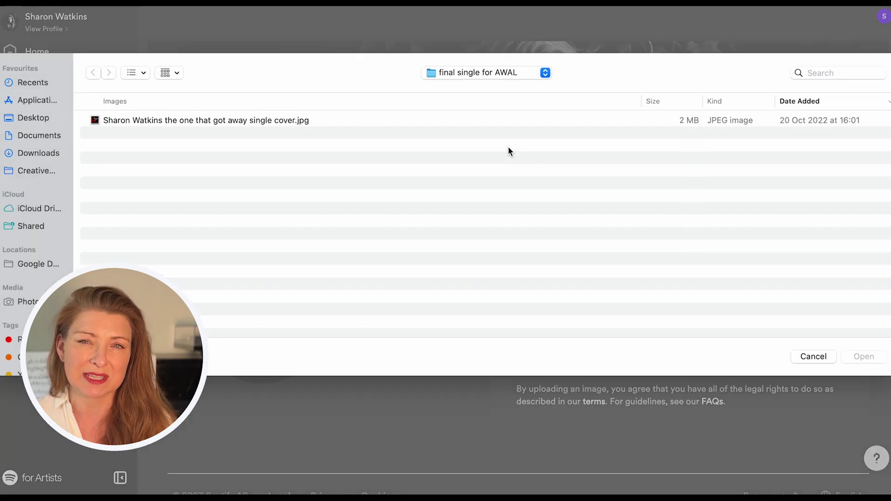
pyautogui.click(261, 120)
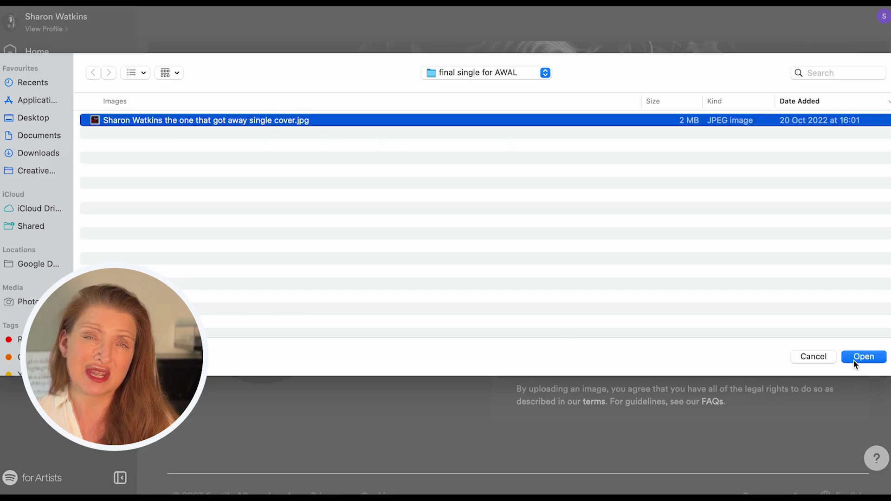
pyautogui.click(863, 357)
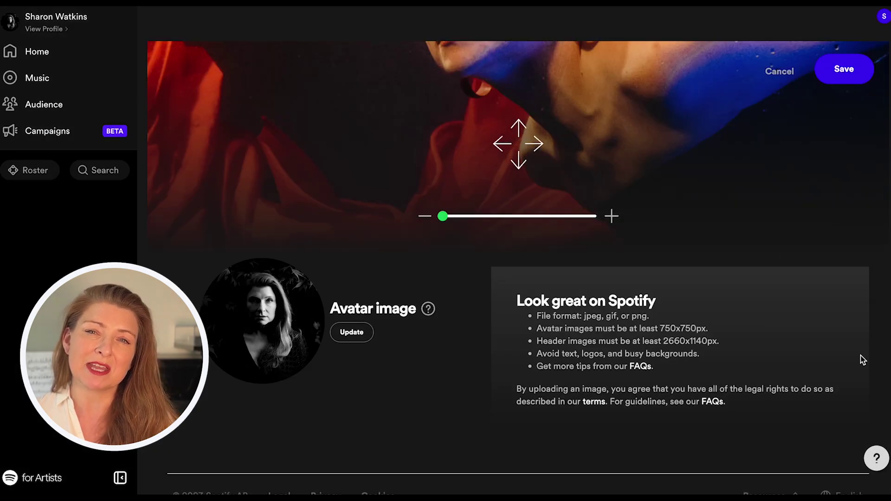
pyautogui.moveTo(517, 144); pyautogui.dragTo(529, 273)
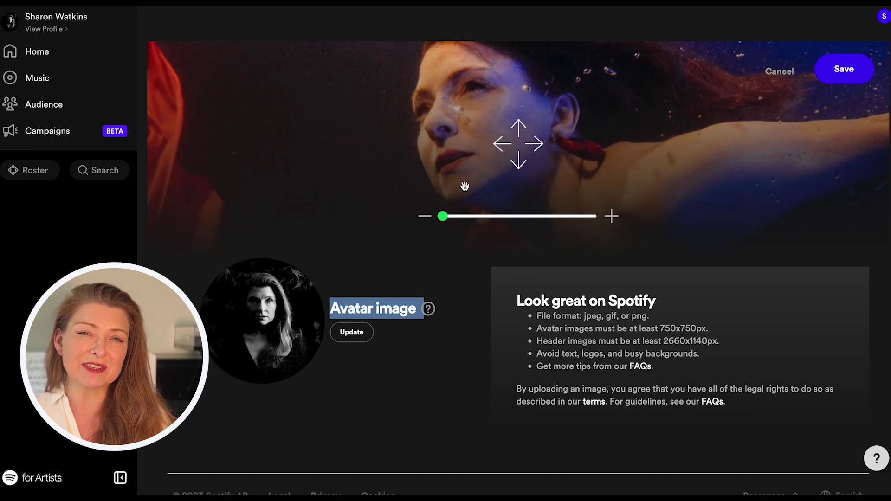
# - Replace the avatar with the single cover JPEG, zoomed in about halfway and framed on the face, and save the profile images
pyautogui.click(352, 332)
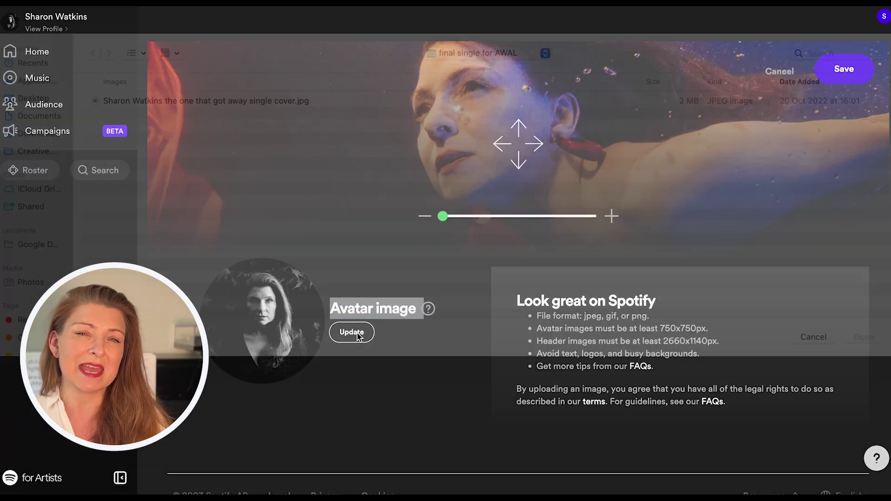
pyautogui.click(303, 122)
pyautogui.click(857, 356)
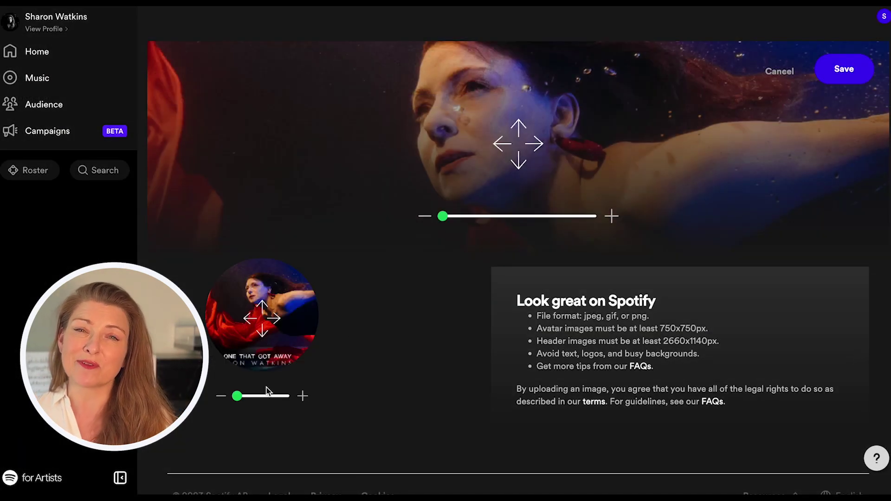
pyautogui.moveTo(237, 396); pyautogui.dragTo(260, 396)
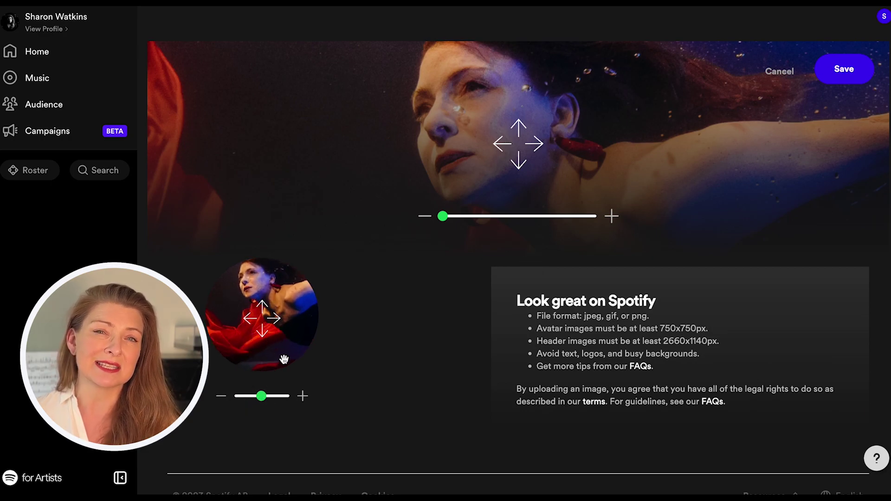
pyautogui.moveTo(272, 350); pyautogui.dragTo(267, 369)
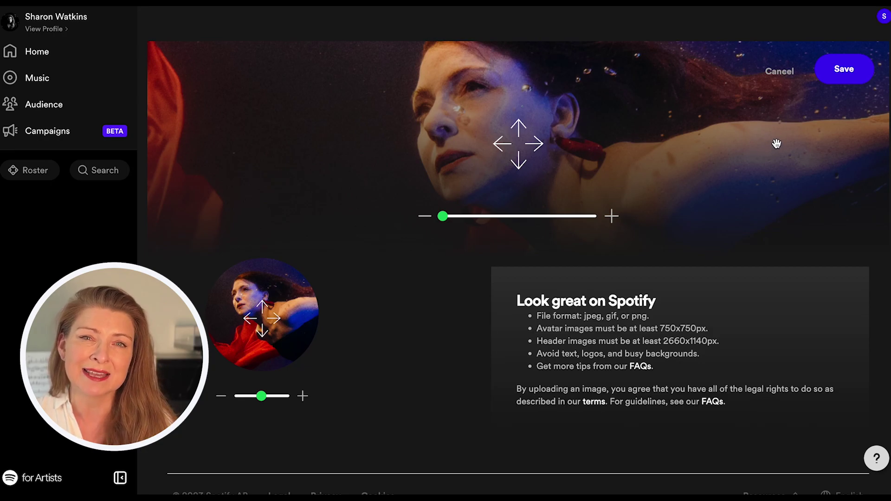
pyautogui.click(846, 71)
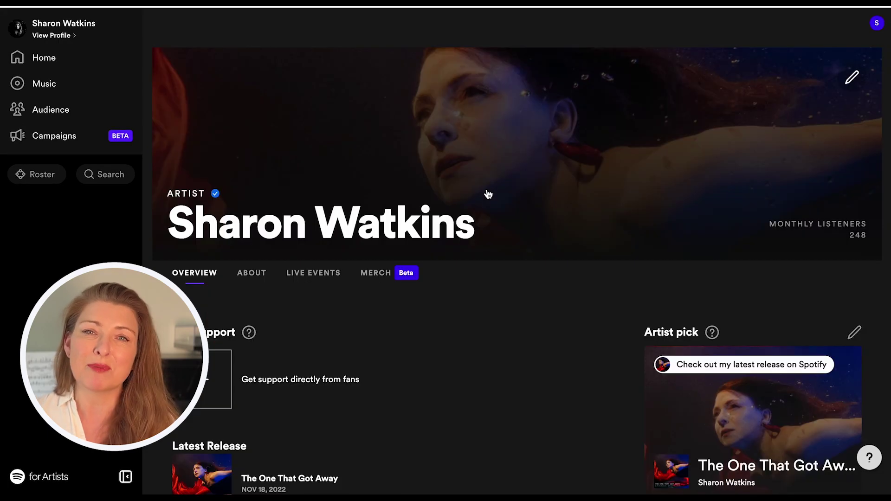
pyautogui.scroll(-2, 256, 478)
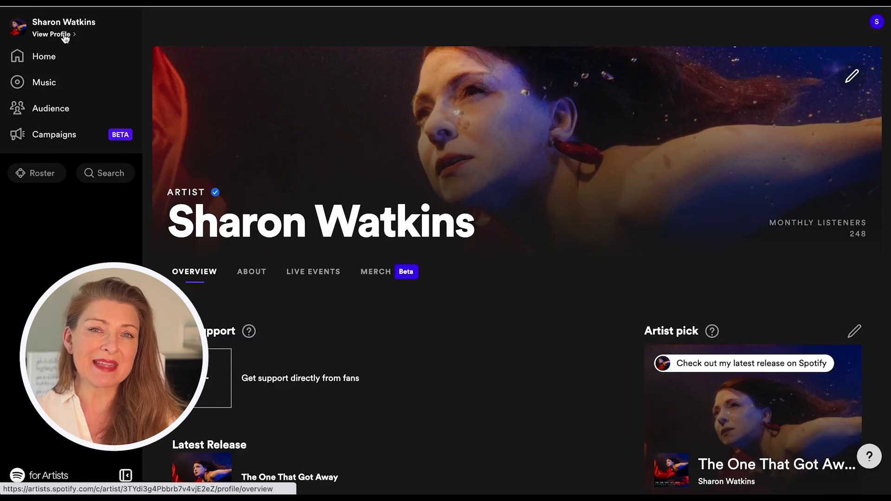
# - Upload the "Stranded" single cover to the image gallery in the artist profile's About section
pyautogui.click(251, 271)
pyautogui.scroll(-3, 325, 301)
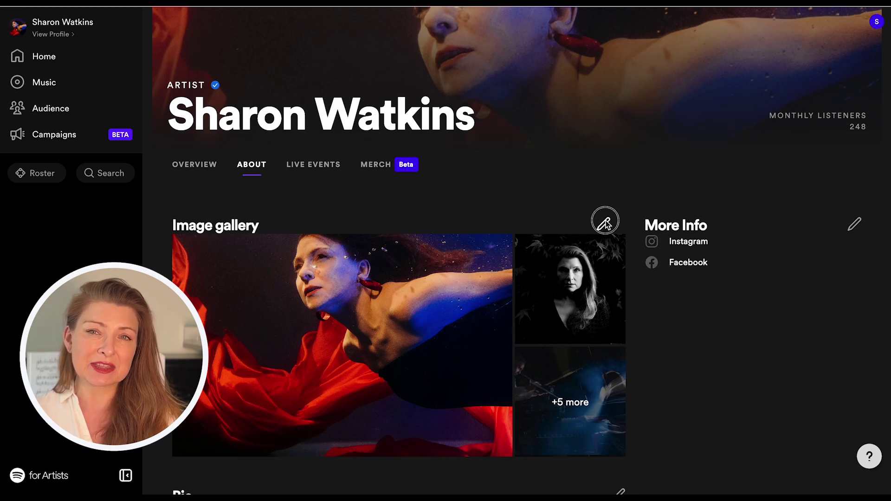
pyautogui.click(605, 225)
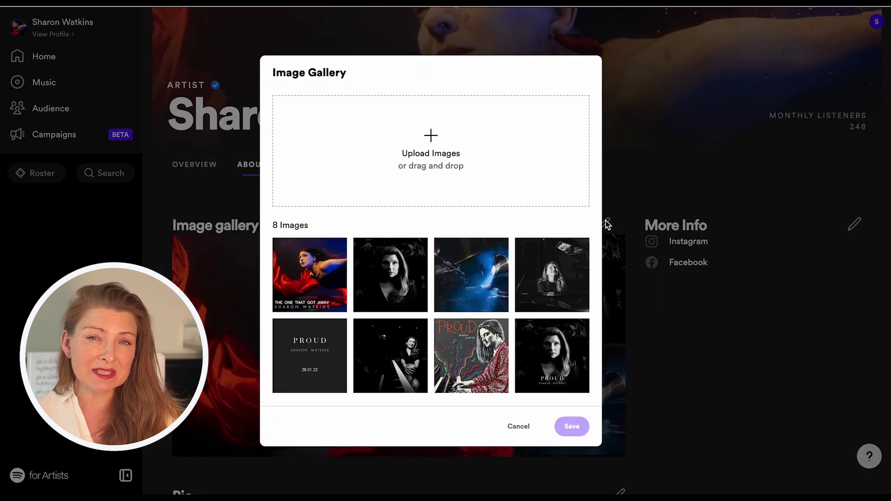
pyautogui.click(431, 134)
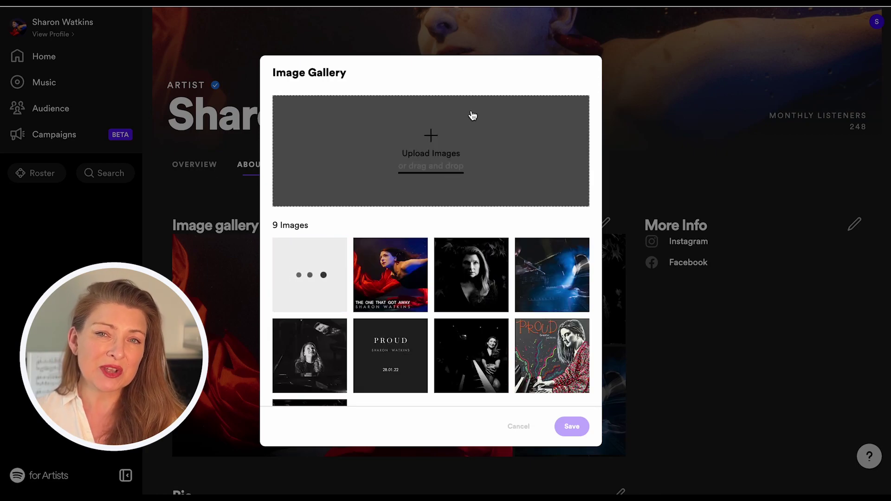
# - Move the "Stranded" cover to second place in the image gallery, after "The One That Got Away", and save the gallery
pyautogui.moveTo(325, 307)
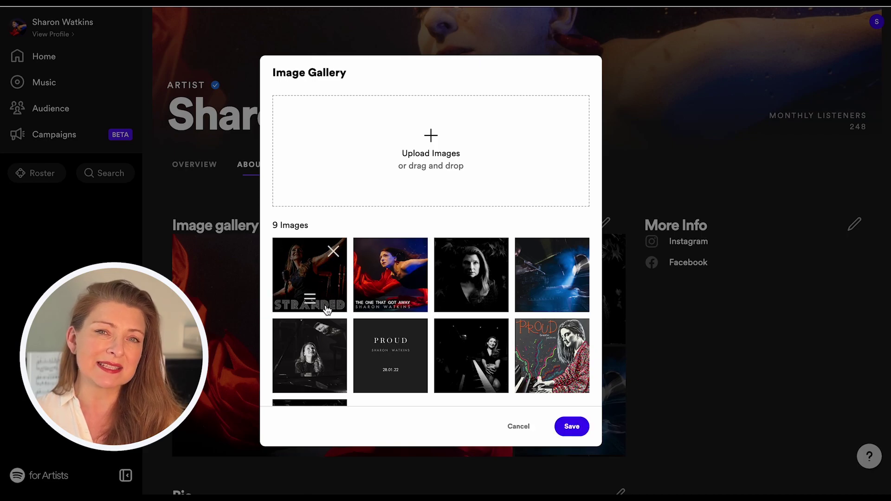
pyautogui.moveTo(311, 302); pyautogui.dragTo(390, 282)
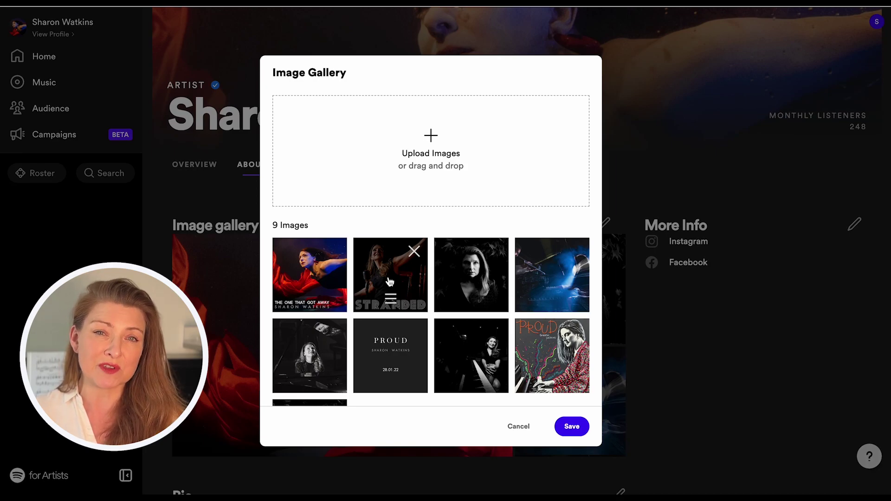
pyautogui.click(572, 427)
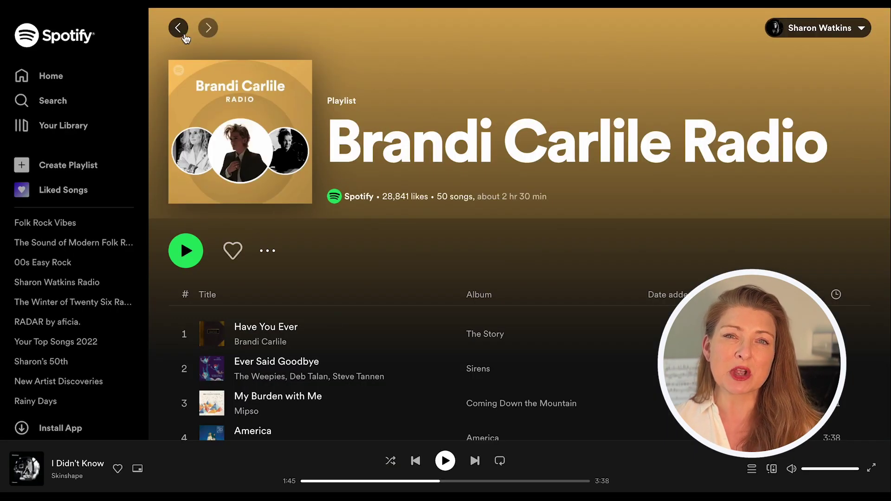
# - In the Spotify web player, copy the share link of the "Brandi Carlile Radio" playlist
pyautogui.click(268, 250)
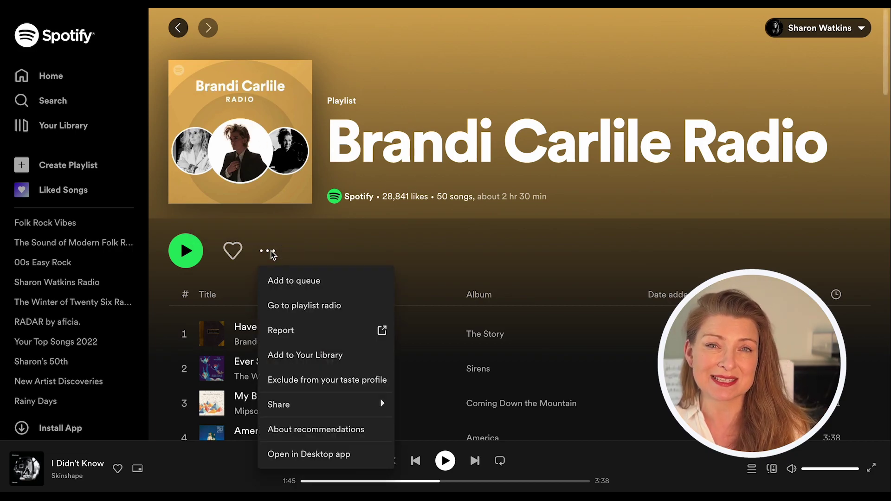
pyautogui.moveTo(325, 406)
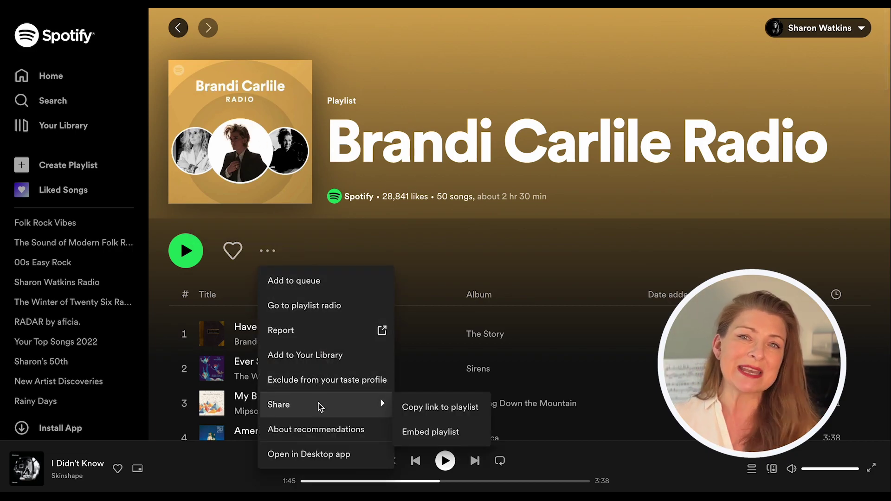
pyautogui.click(422, 412)
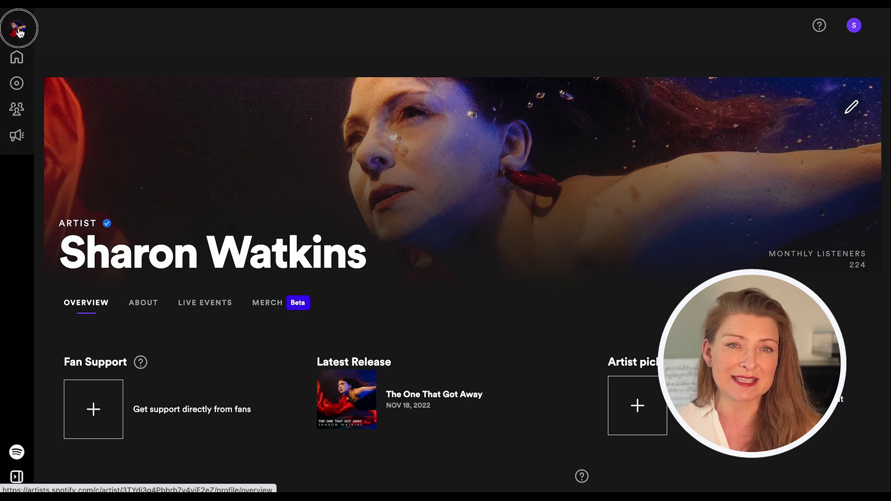
# - In Spotify for Artists, add the "Brandi Carlile Radio" playlist to the profile's Artist Playlists using the copied link, and save
pyautogui.scroll(-13, 396, 249)
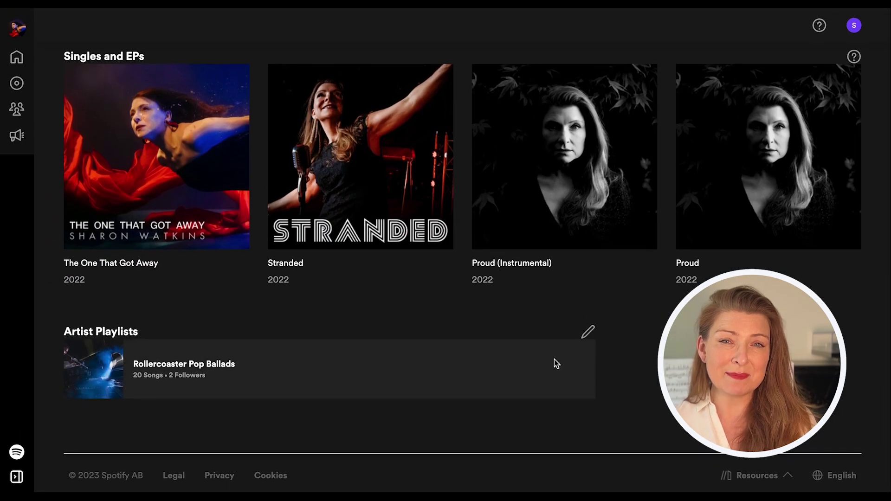
pyautogui.click(589, 330)
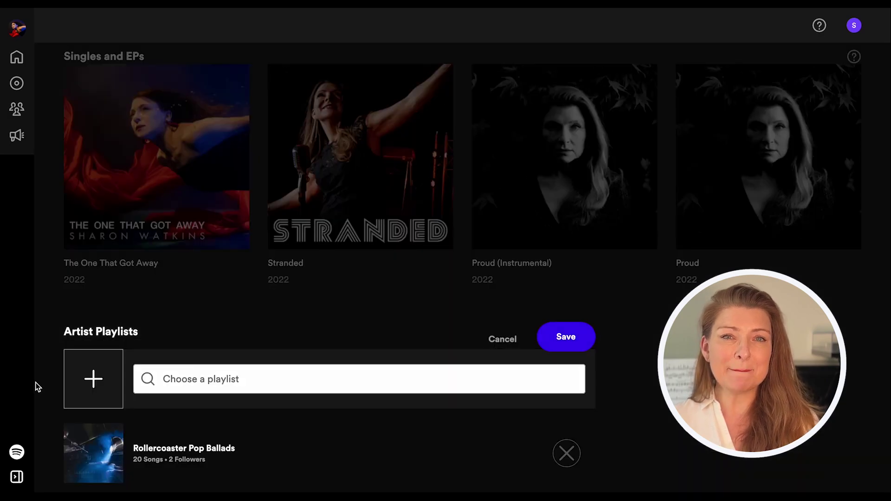
pyautogui.click(175, 379)
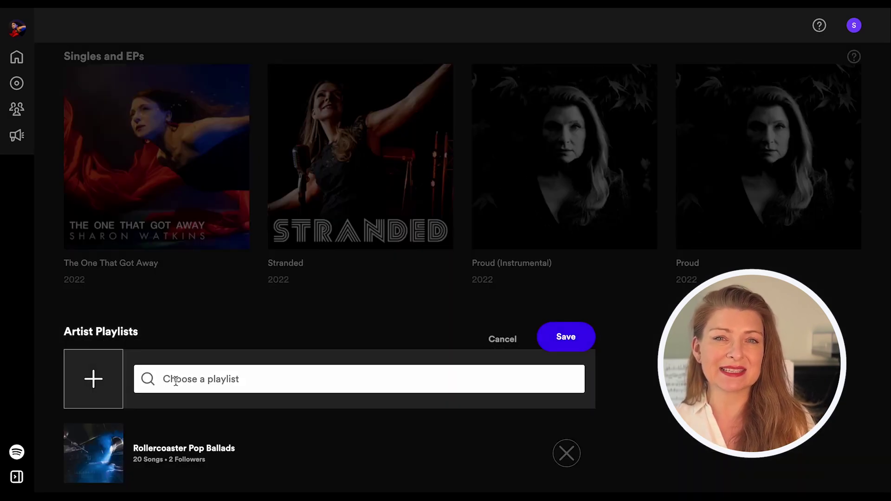
pyautogui.hotkey('ctrl', 'v')
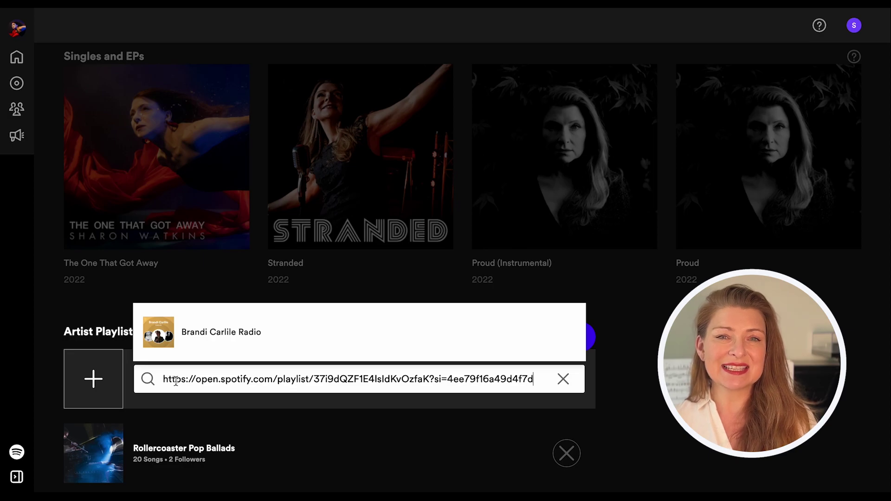
pyautogui.click(217, 333)
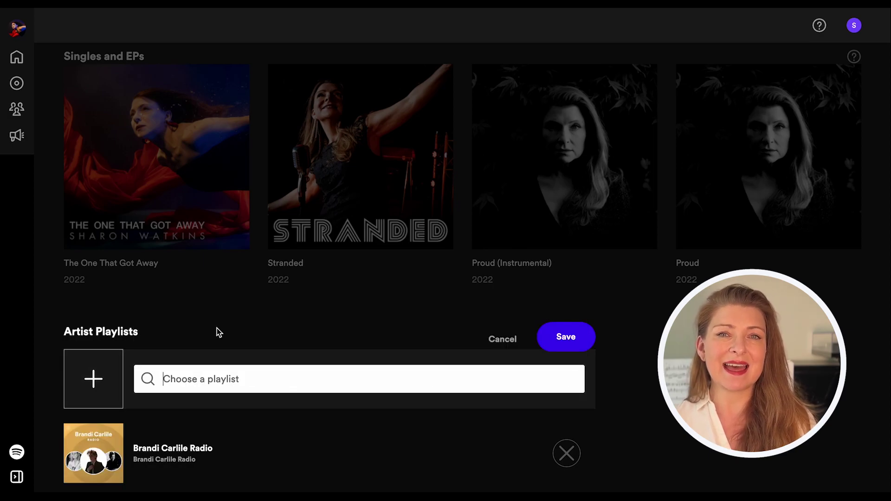
pyautogui.click(566, 339)
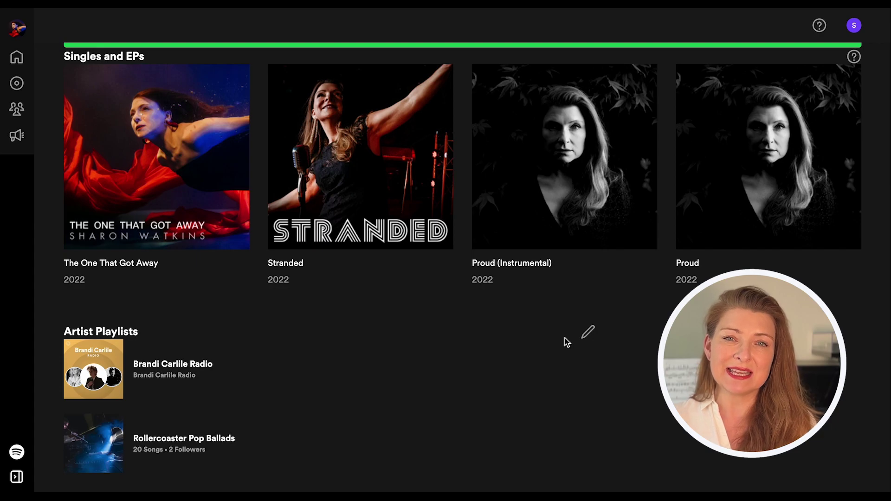
pyautogui.scroll(-4, 567, 342)
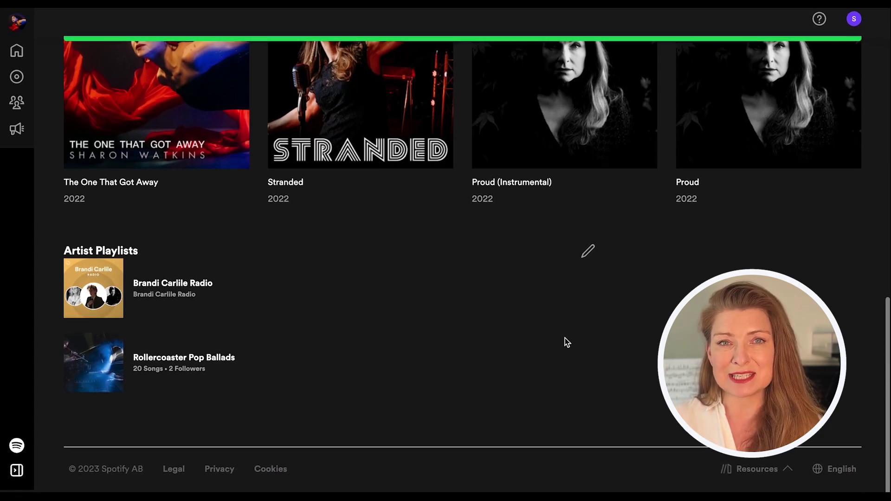
pyautogui.scroll(2, 566, 342)
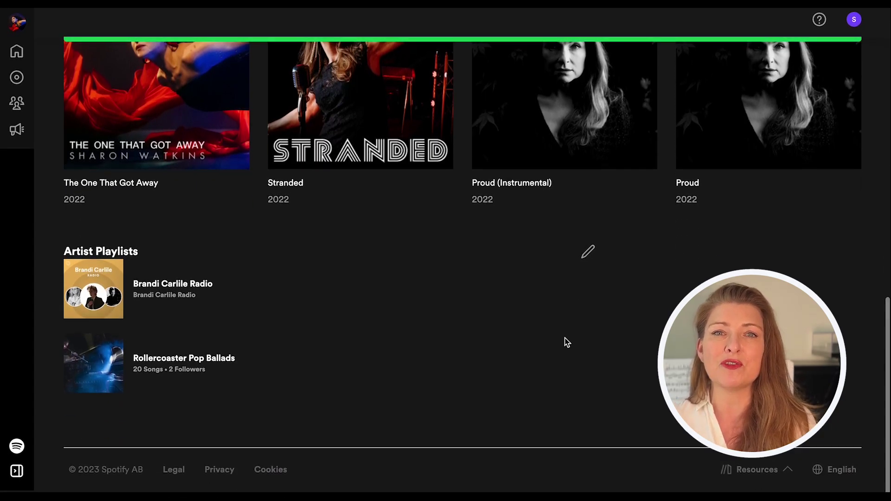
pyautogui.scroll(15, 566, 339)
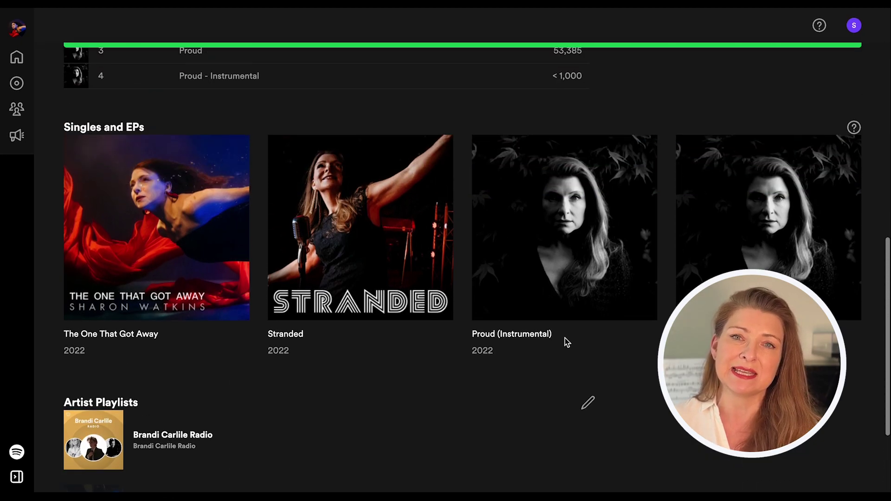
pyautogui.scroll(5, 566, 343)
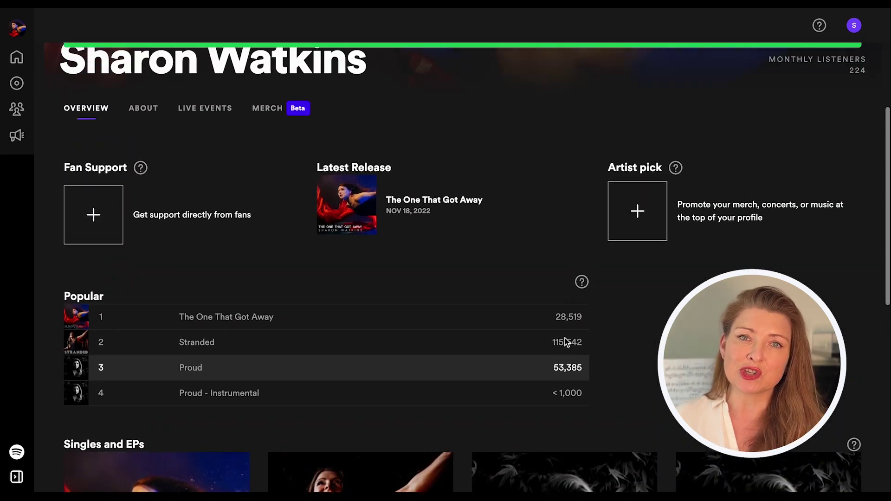
pyautogui.scroll(5, 566, 343)
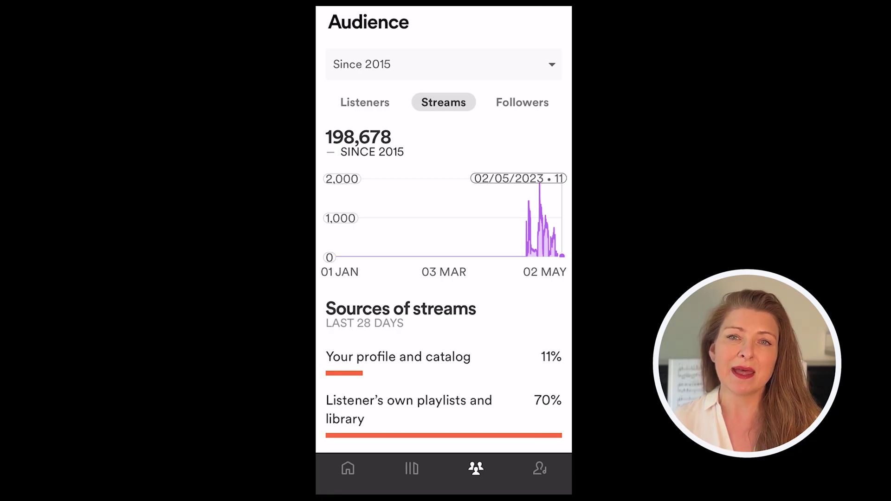
# - In the Spotify for Artists mobile app, start a new Canvas for the unreleased single "When We Were Together" from the artist profile
pyautogui.click(540, 469)
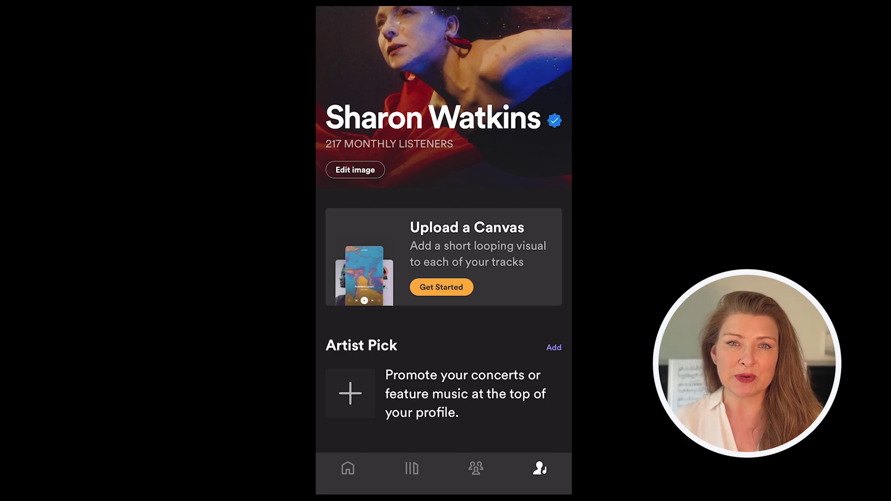
pyautogui.scroll(-5, 444, 230)
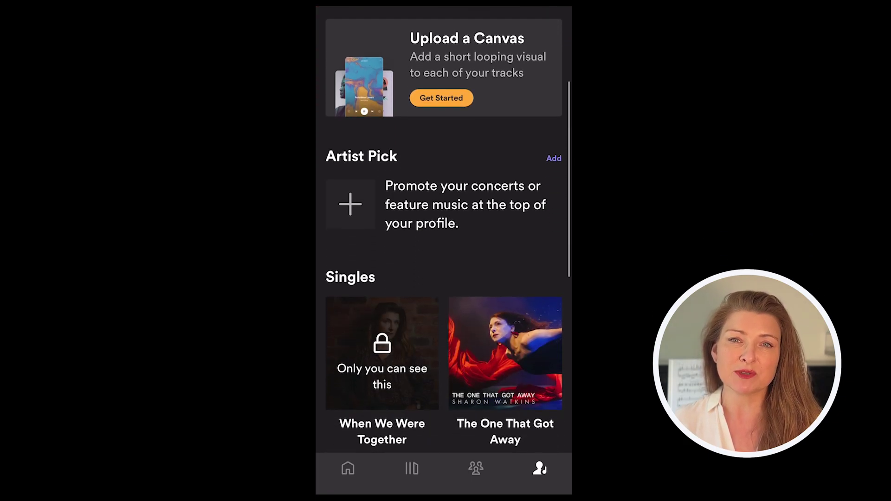
pyautogui.scroll(-4, 444, 230)
pyautogui.click(382, 174)
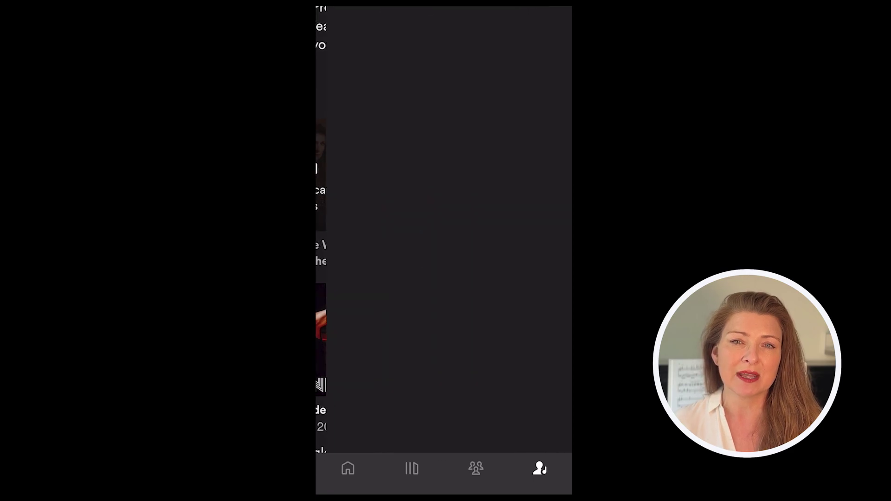
pyautogui.click(427, 204)
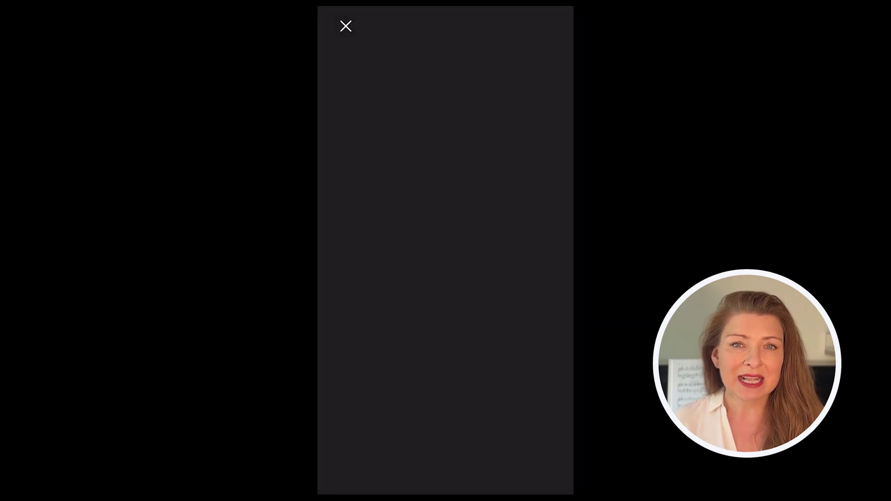
pyautogui.click(446, 159)
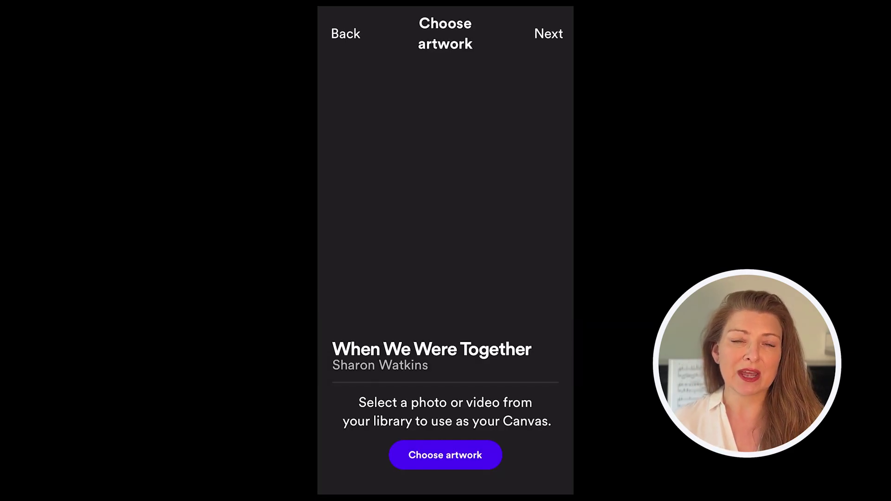
# - Choose the 8-second video from the photo library as the Canvas artwork and keep its full 8.0 s length
pyautogui.click(445, 455)
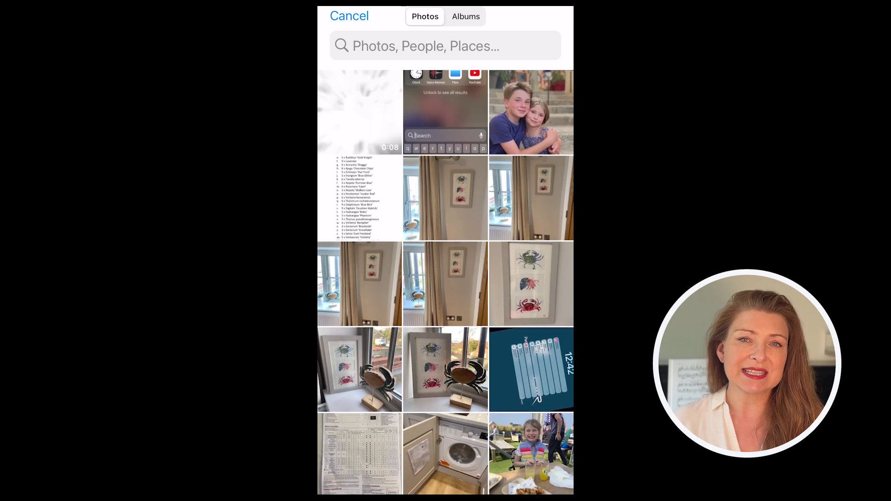
pyautogui.click(360, 112)
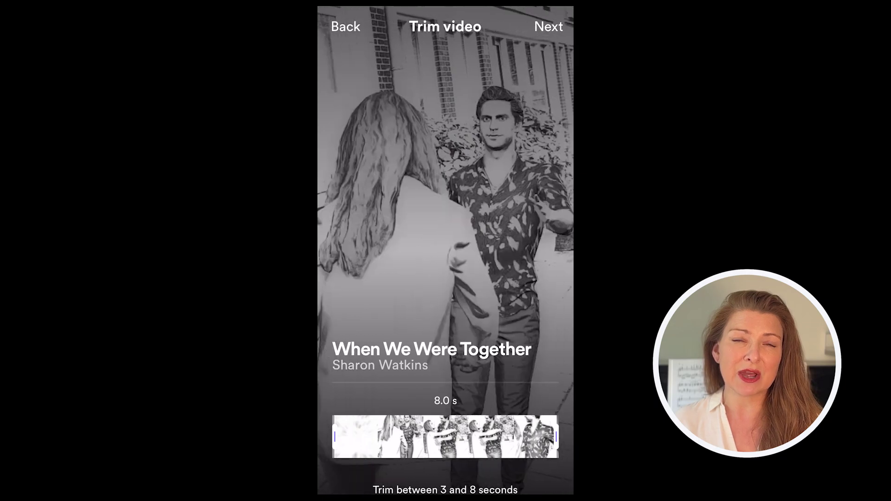
pyautogui.click(549, 26)
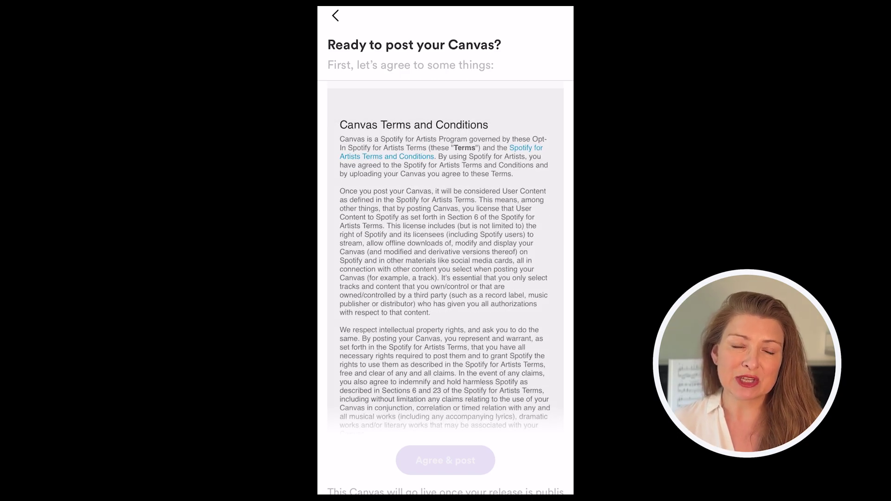
# - Read through the Canvas terms and conditions, agree to them and post the Canvas
pyautogui.scroll(-5, 446, 258)
pyautogui.scroll(5, 446, 258)
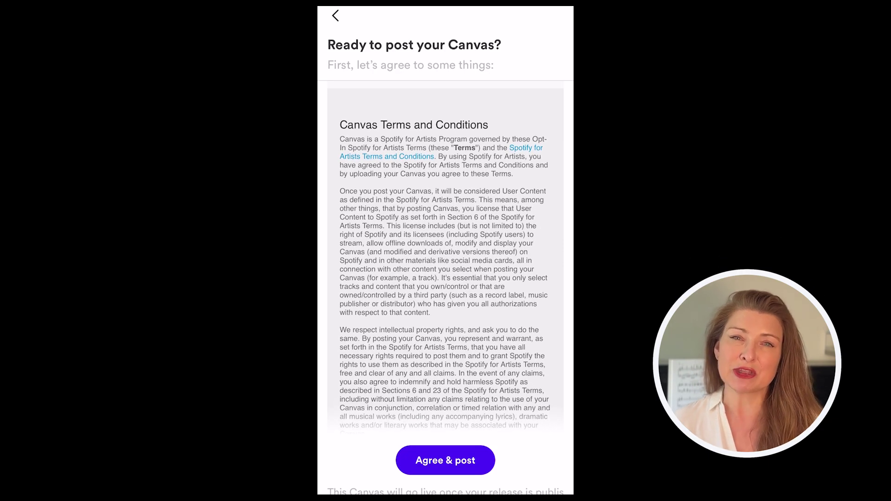
pyautogui.scroll(-3, 446, 258)
pyautogui.click(445, 460)
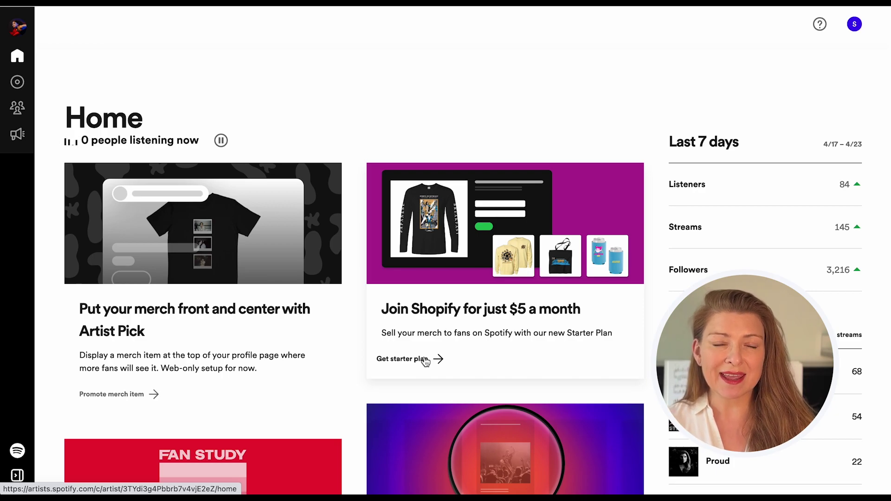
# - From the Spotify for Artists home page on the web, start the Shopify Starter Plan sign-up and answer "I'm already selling online or in person"
pyautogui.click(425, 360)
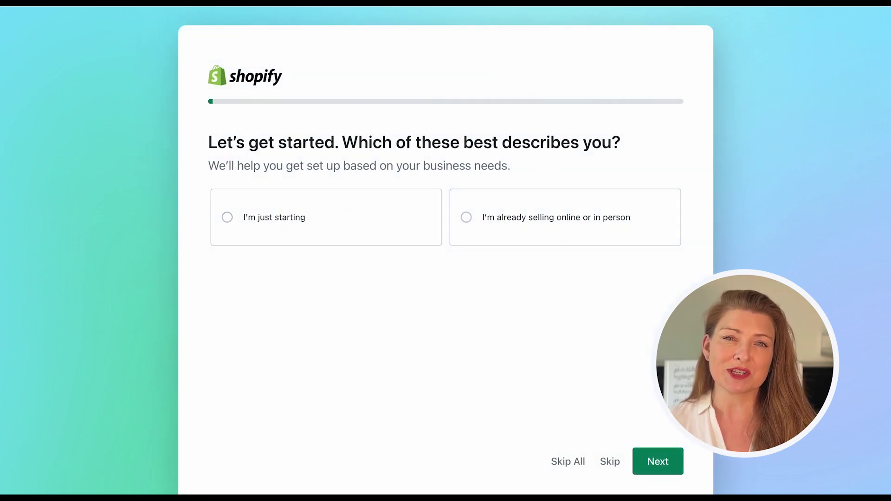
pyautogui.click(467, 219)
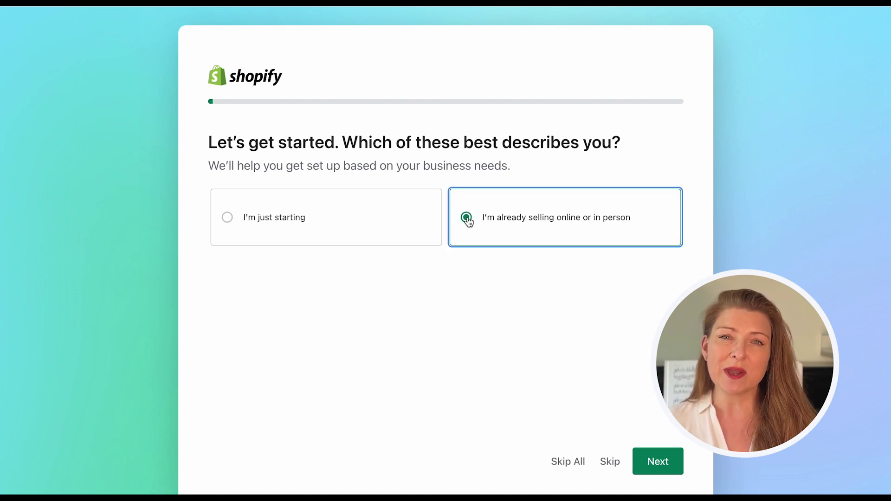
pyautogui.click(662, 463)
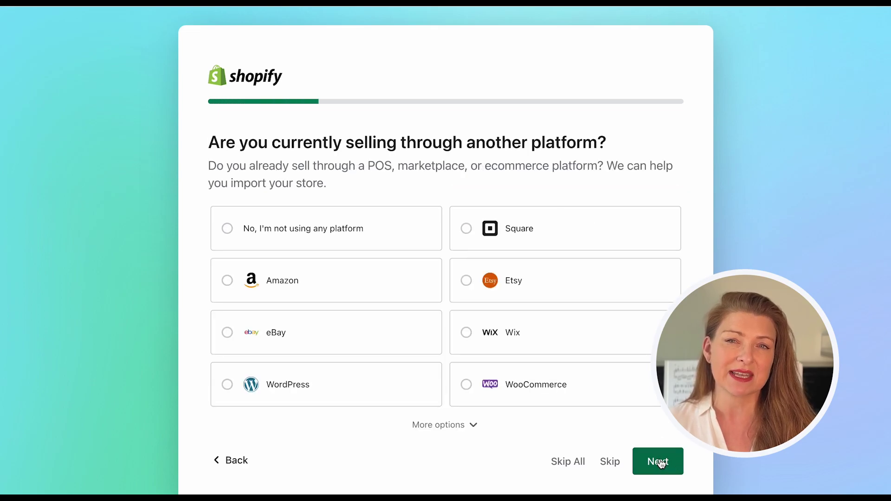
# - Expand the list of selling platforms and select "Other" as the one currently used
pyautogui.click(446, 423)
pyautogui.scroll(-5, 492, 334)
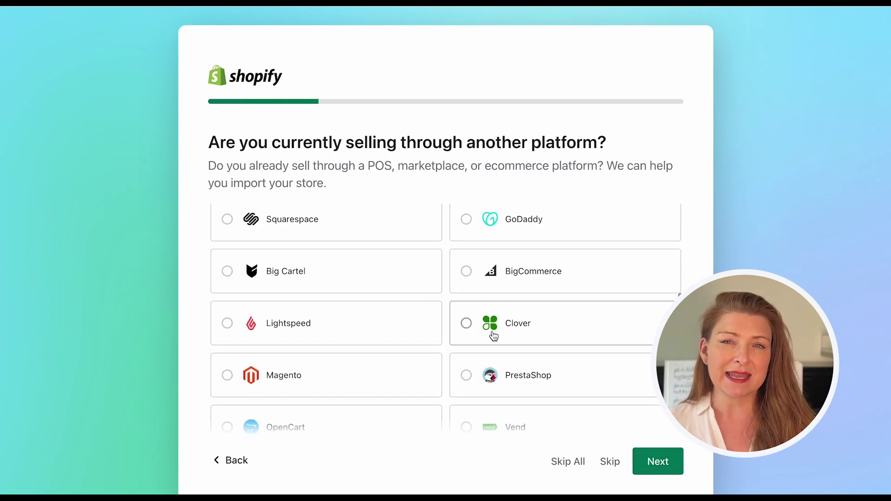
pyautogui.scroll(-3, 493, 335)
pyautogui.click(493, 339)
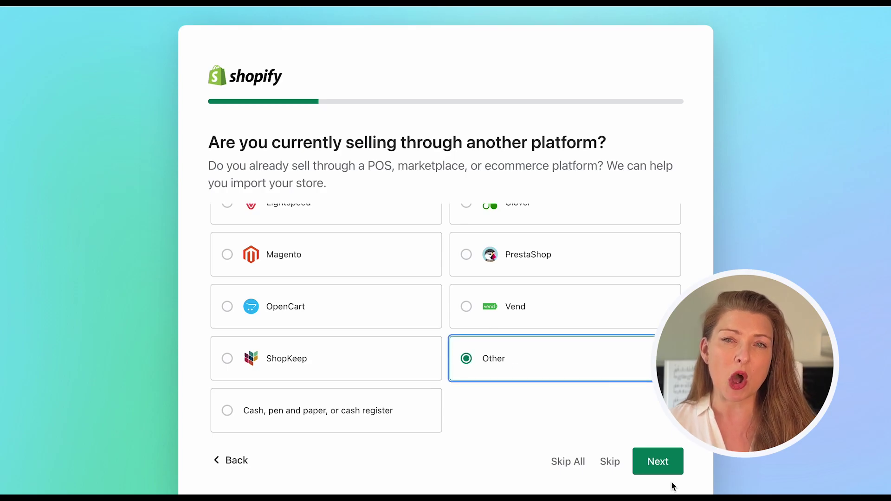
# - Complete the selling questionnaire with Online marketplaces added, "Other" as the marketplace, and Print-on-demand products as what to sell first
pyautogui.click(664, 462)
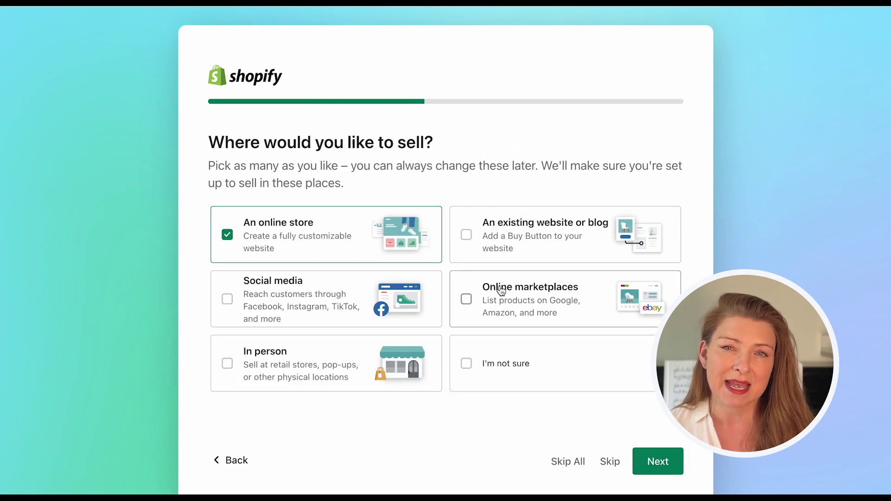
pyautogui.click(467, 299)
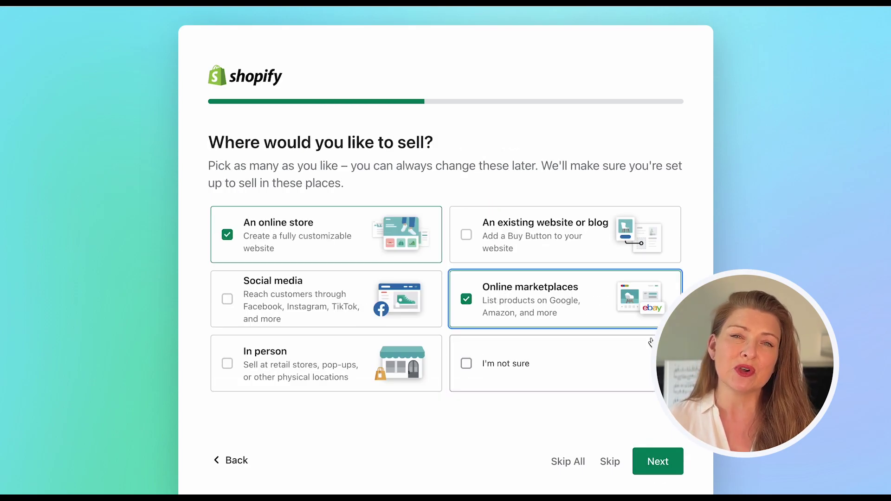
pyautogui.click(661, 465)
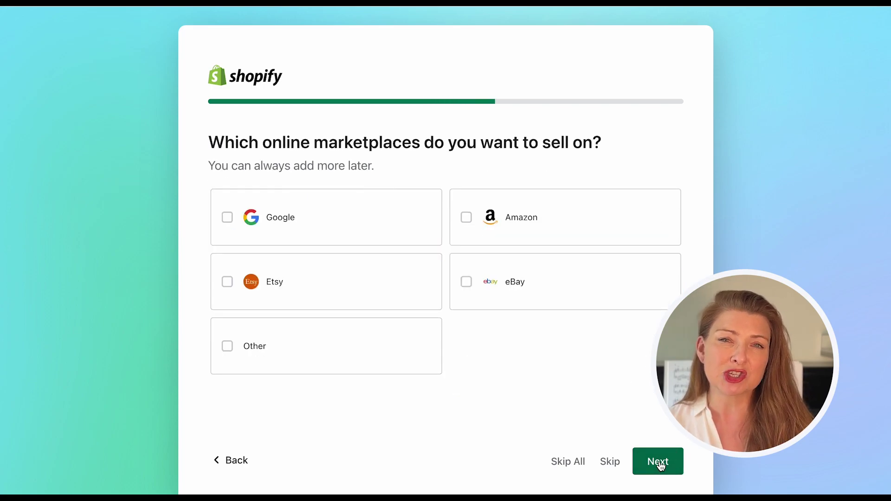
pyautogui.click(228, 348)
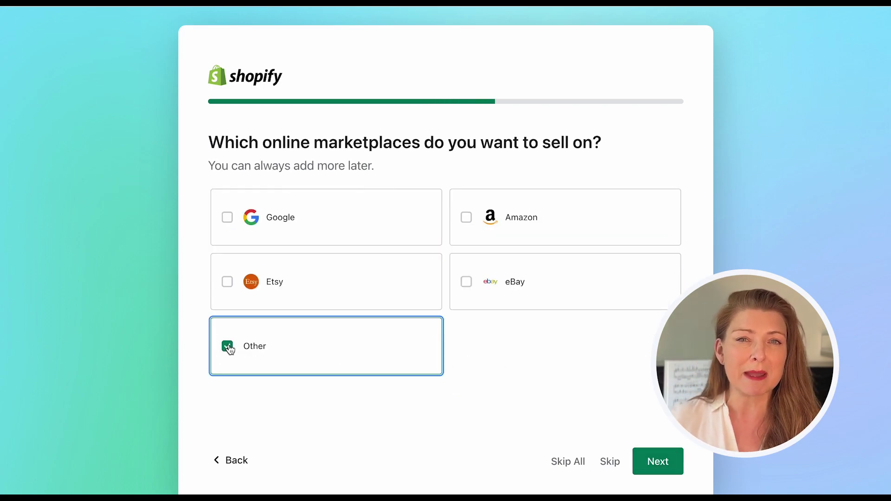
pyautogui.click(661, 463)
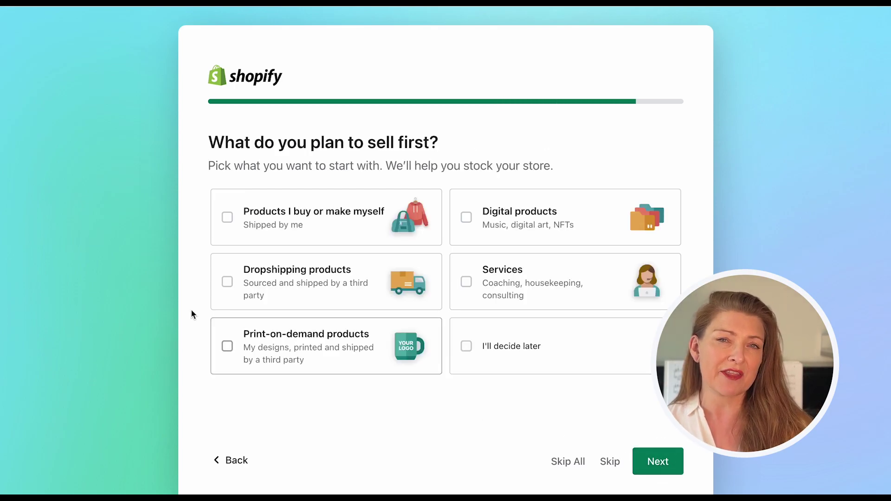
pyautogui.click(227, 347)
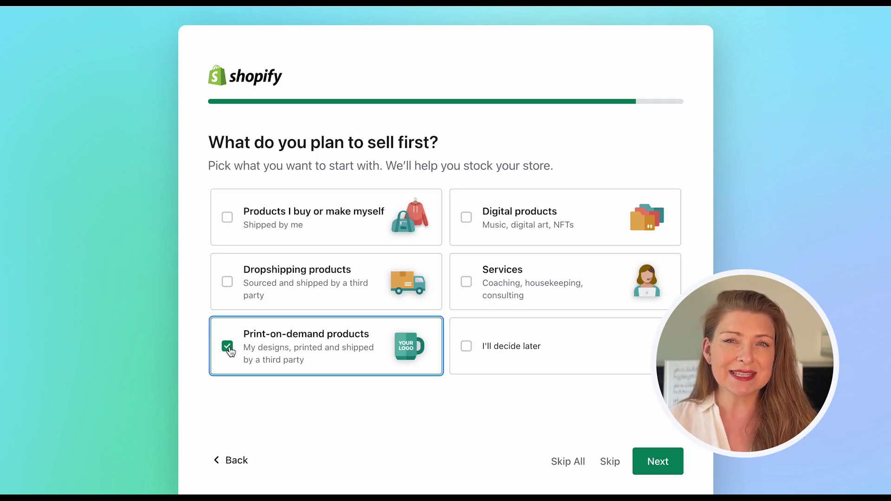
pyautogui.click(660, 462)
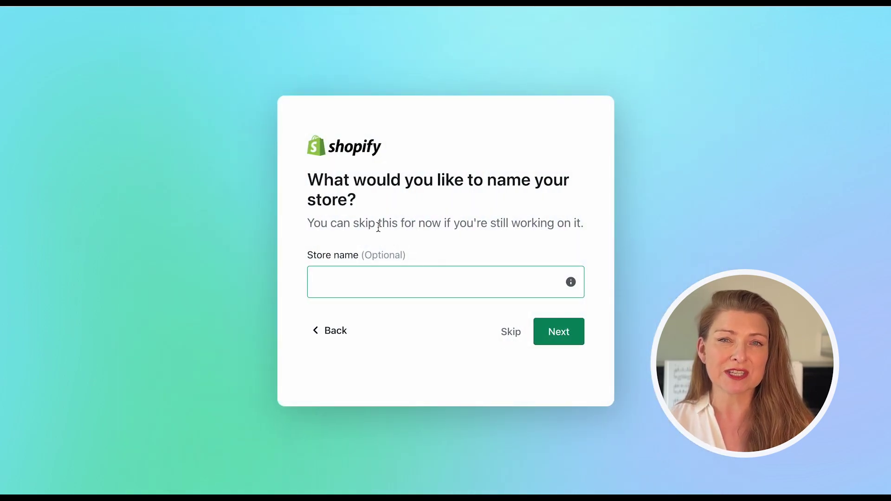
# - Name the store with the artist's full name followed by "Official" and create the Shopify ID through Apple
pyautogui.click(351, 279)
pyautogui.write('Sha')
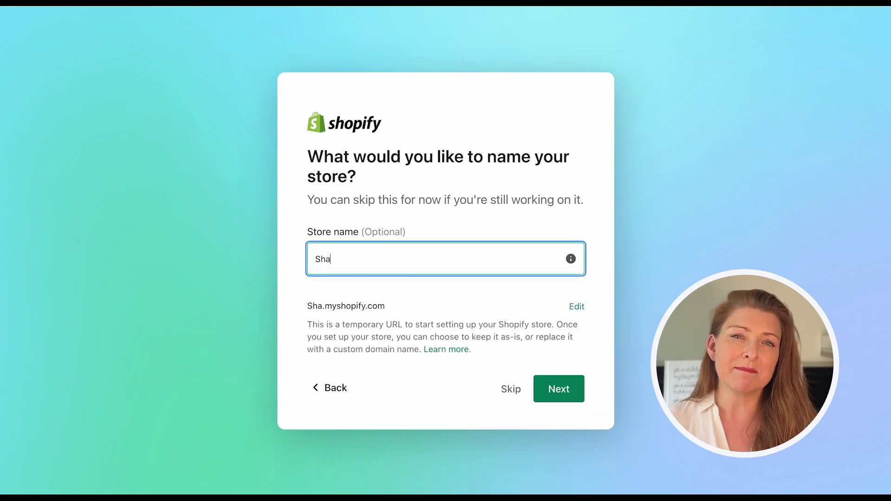
pyautogui.write('ron Watkins Official')
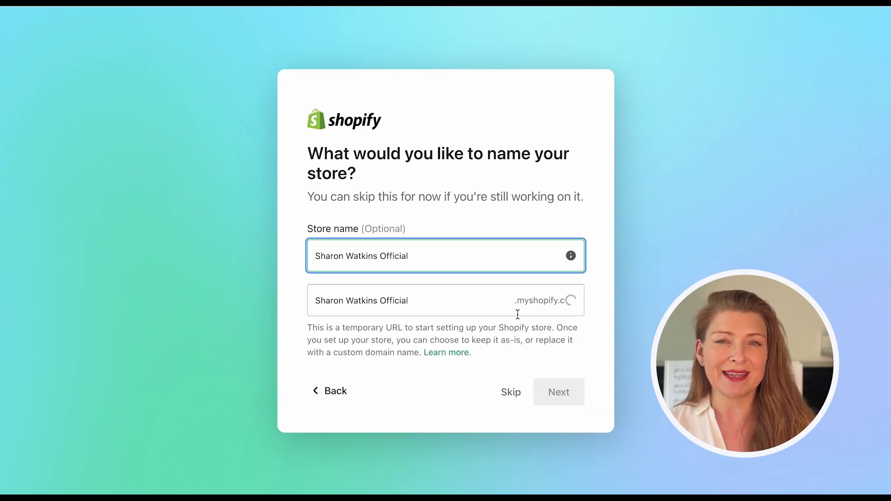
pyautogui.click(550, 392)
pyautogui.click(560, 358)
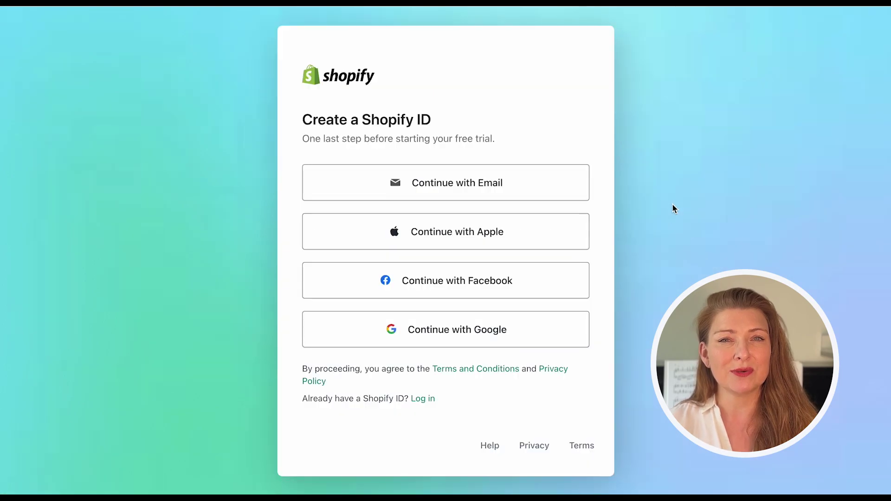
pyautogui.click(509, 246)
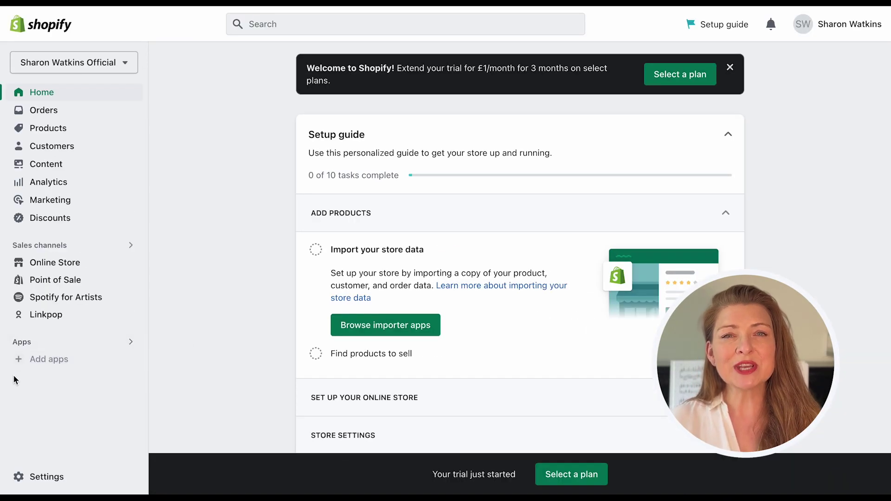
# - Add the "Printful: Print on Demand" app to the Shopify store and connect it to the existing Printful account
pyautogui.click(44, 363)
pyautogui.click(491, 373)
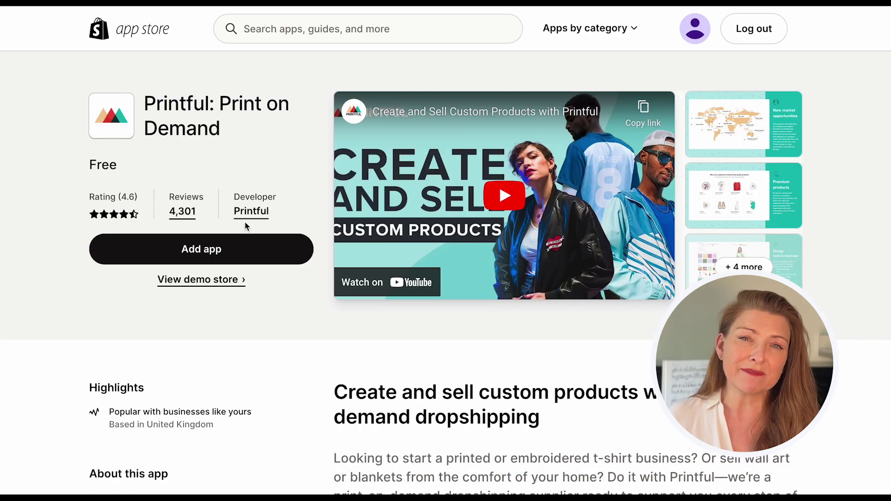
pyautogui.click(236, 250)
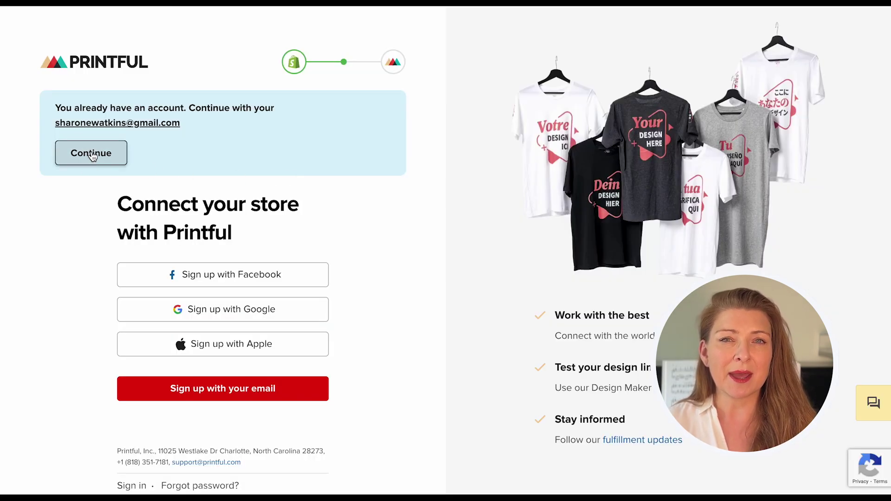
pyautogui.click(91, 153)
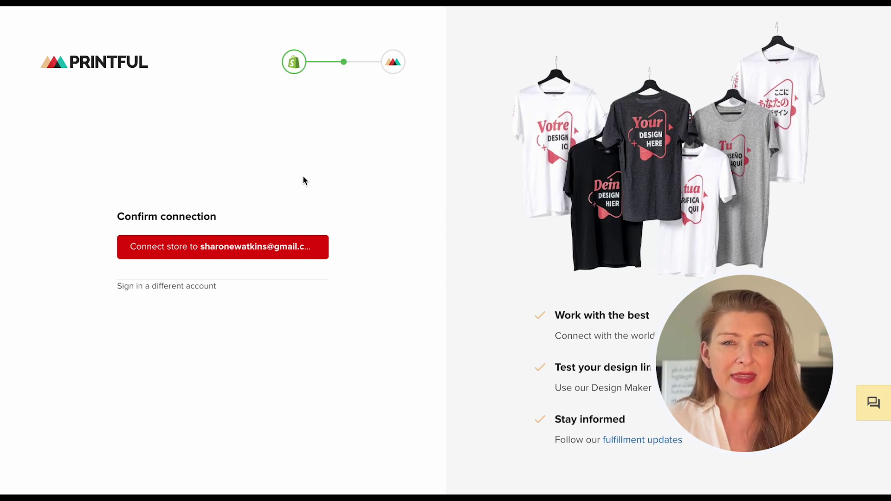
pyautogui.click(262, 248)
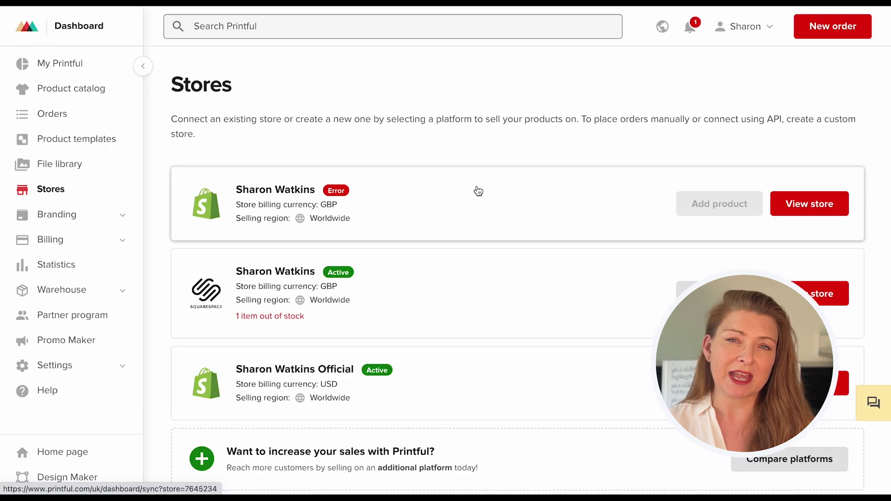
# - Add a first product to the newly connected "Official" store in Printful, using the women's recycled v-neck t-shirt from the saved product templates
pyautogui.click(305, 380)
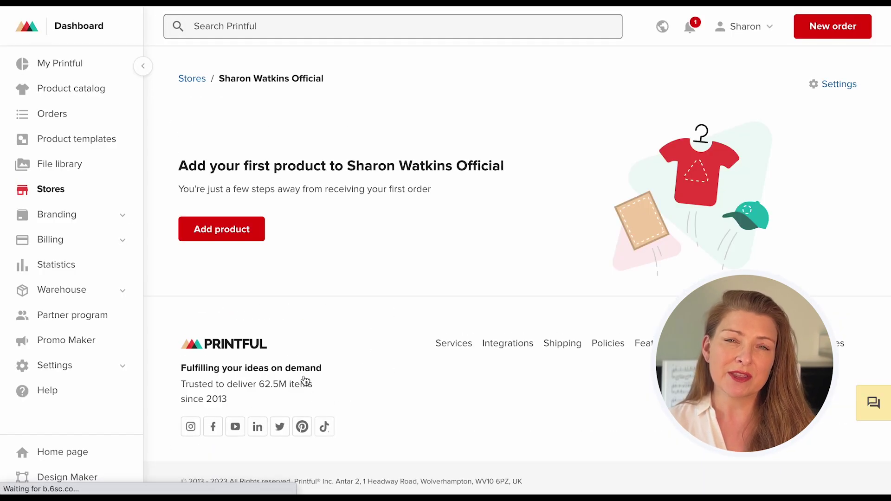
pyautogui.click(236, 232)
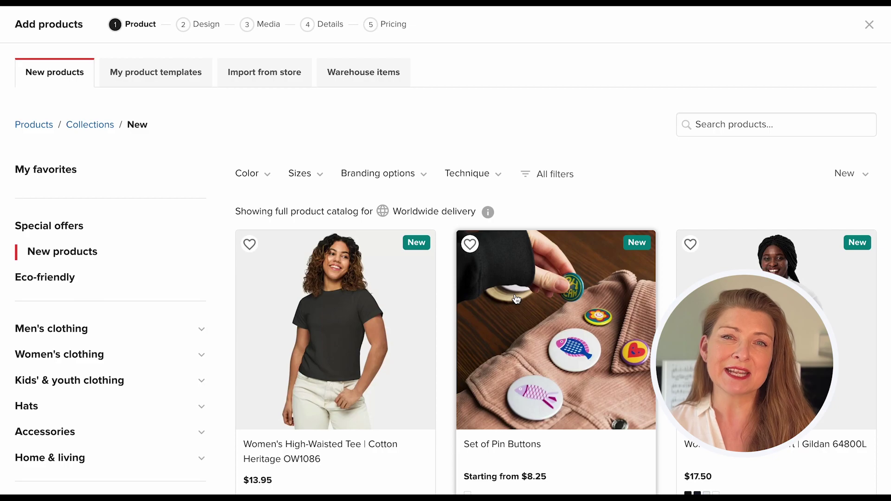
pyautogui.click(173, 79)
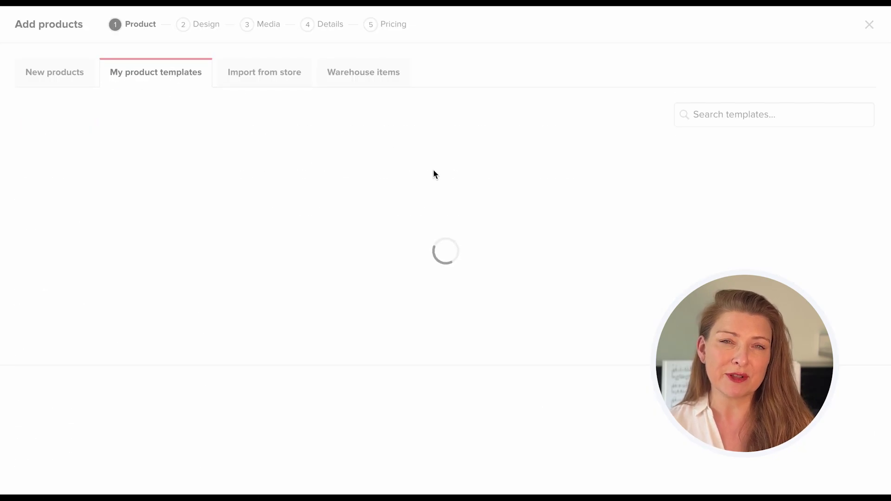
pyautogui.click(347, 239)
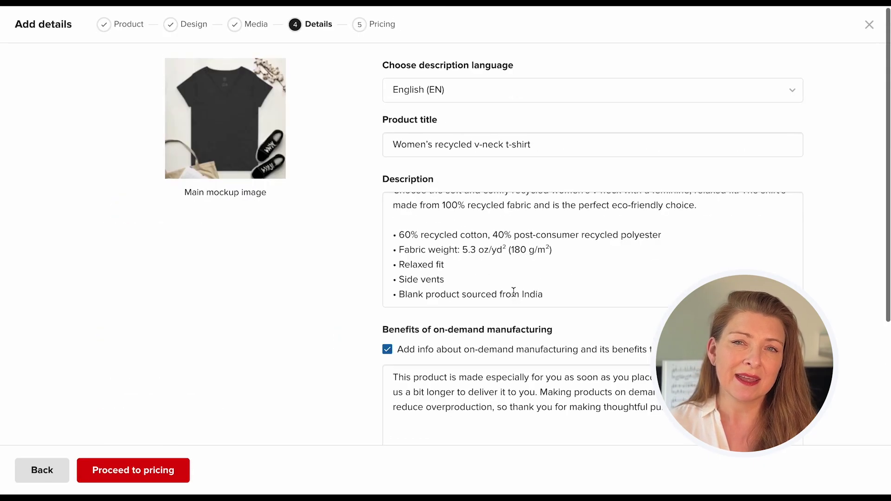
# - Extend the product title to "Women's recycled v-neck t-shirt with Proud Logo" and review the remaining product details
pyautogui.click(547, 144)
pyautogui.write('with Proud Logo')
pyautogui.click(313, 196)
pyautogui.scroll(-6, 314, 195)
pyautogui.scroll(6, 314, 195)
pyautogui.scroll(-6, 314, 195)
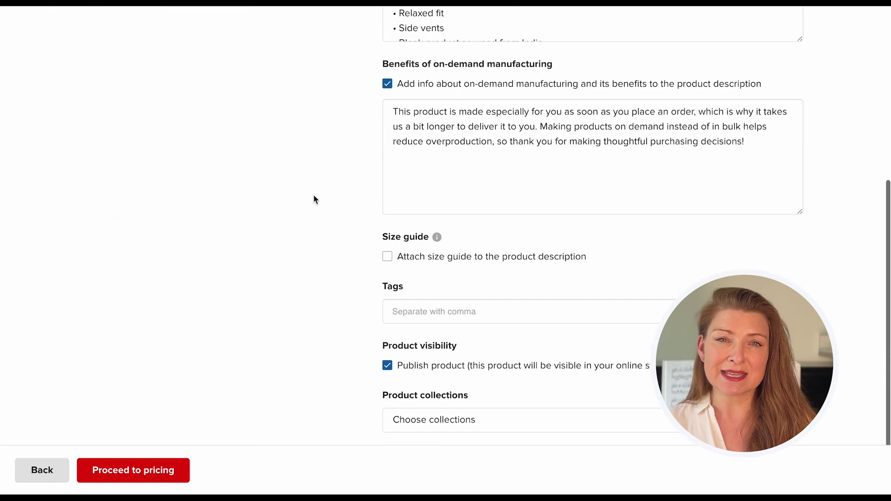
# - Add the tag "proud" to the product and proceed to pricing
pyautogui.click(457, 312)
pyautogui.write('proud,')
pyautogui.click(426, 311)
pyautogui.click(155, 469)
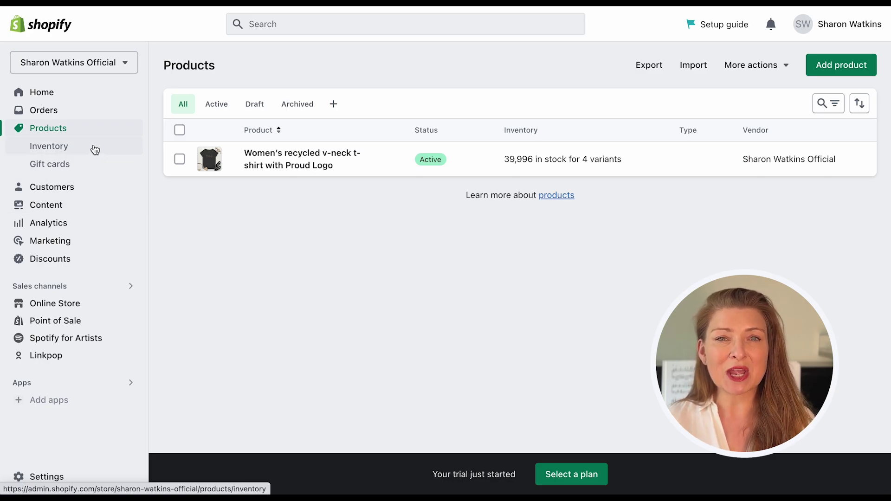
# - Open the Spotify for Artists sales channel in Shopify through its app settings and accept the merch program's terms of service
pyautogui.click(79, 343)
pyautogui.click(876, 58)
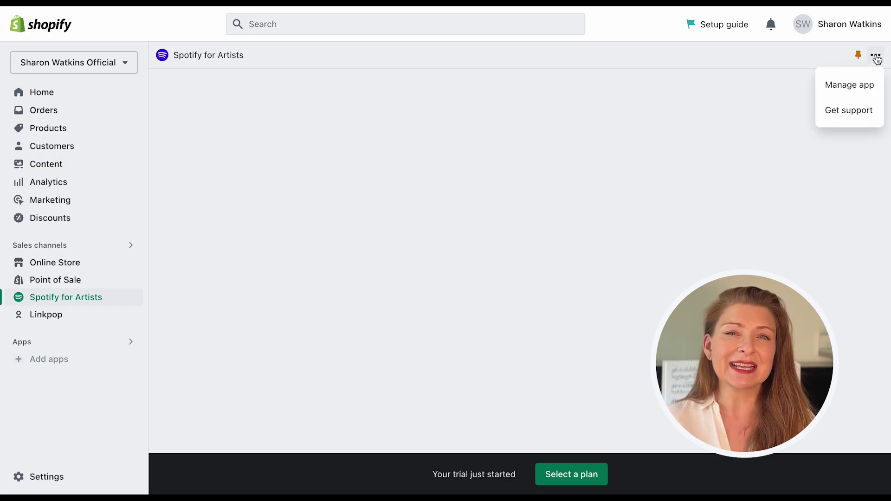
pyautogui.click(857, 85)
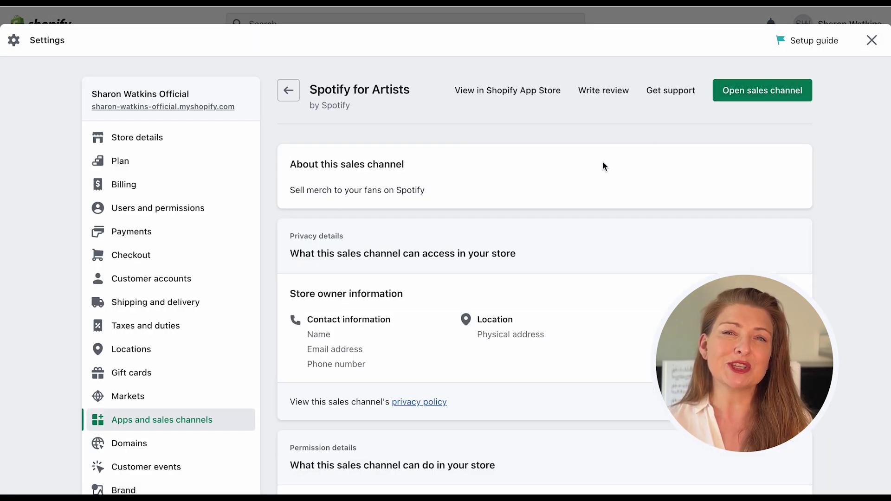
pyautogui.click(760, 92)
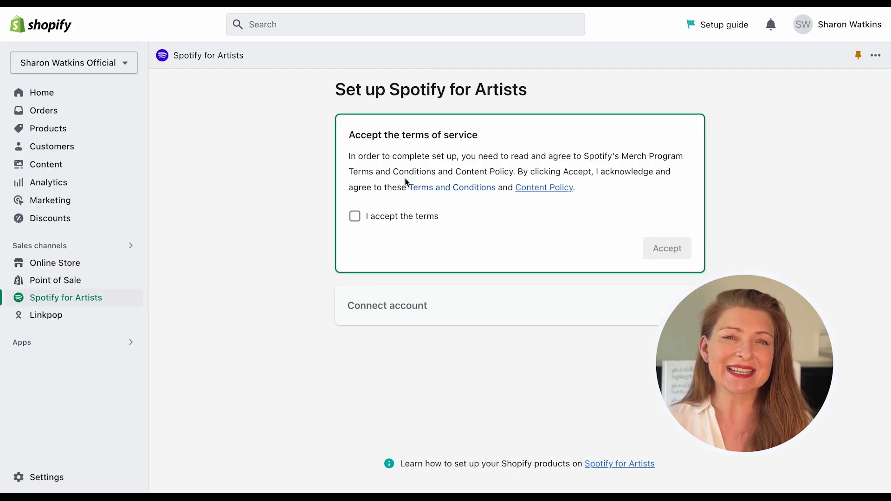
pyautogui.click(357, 219)
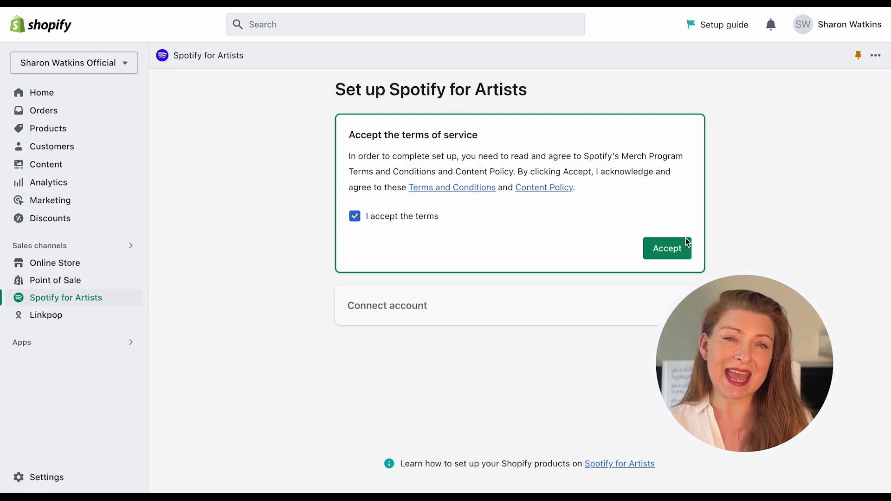
pyautogui.click(678, 245)
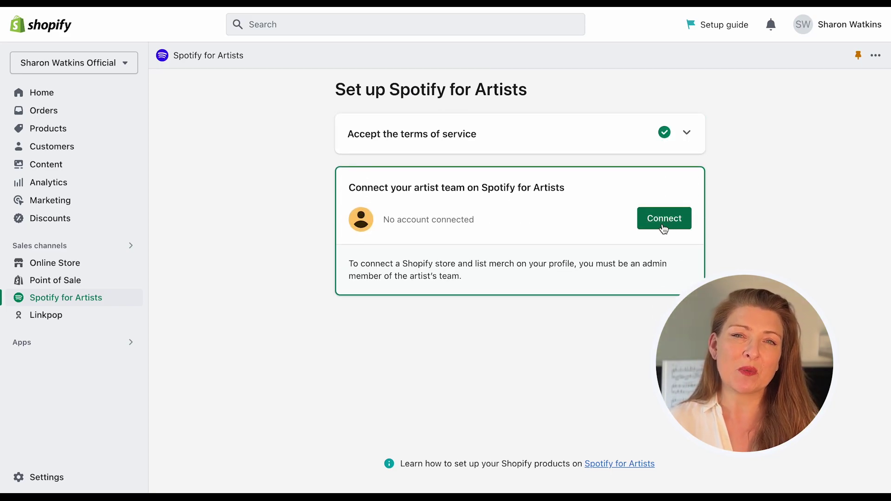
# - Connect the Shopify store to the artist team on Spotify for Artists and confirm the selection
pyautogui.click(663, 219)
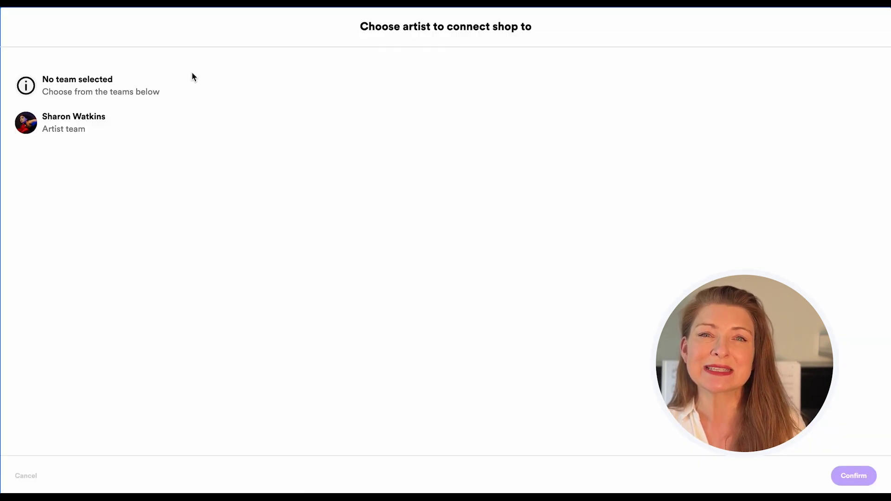
pyautogui.click(59, 130)
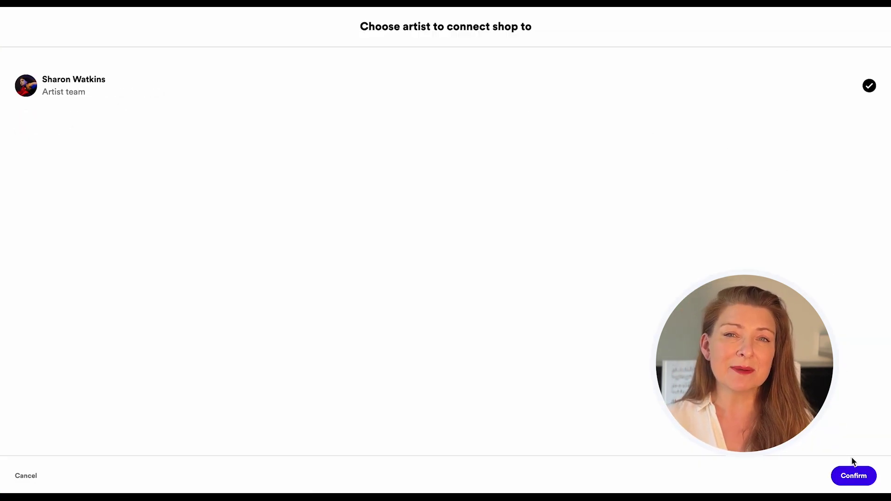
pyautogui.click(857, 476)
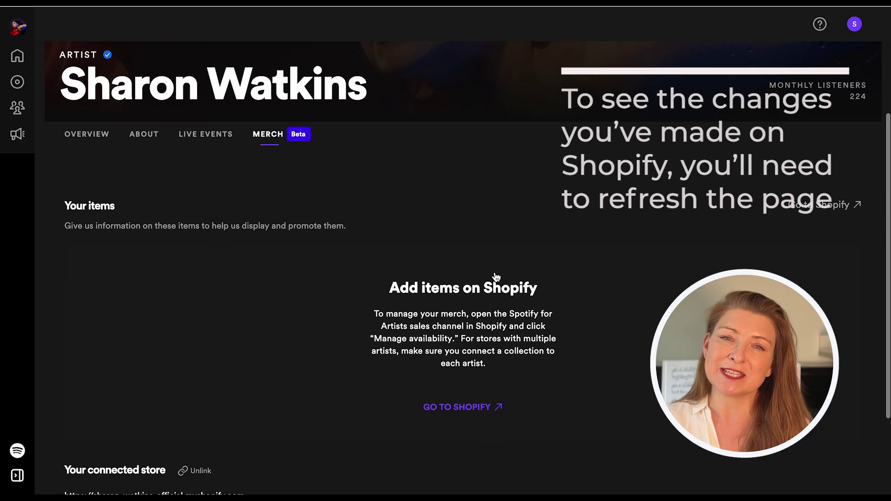
# - From the Spotify for Artists channel in Shopify, make all four t-shirt products available on Spotify for Artists and save
pyautogui.scroll(-2, 496, 277)
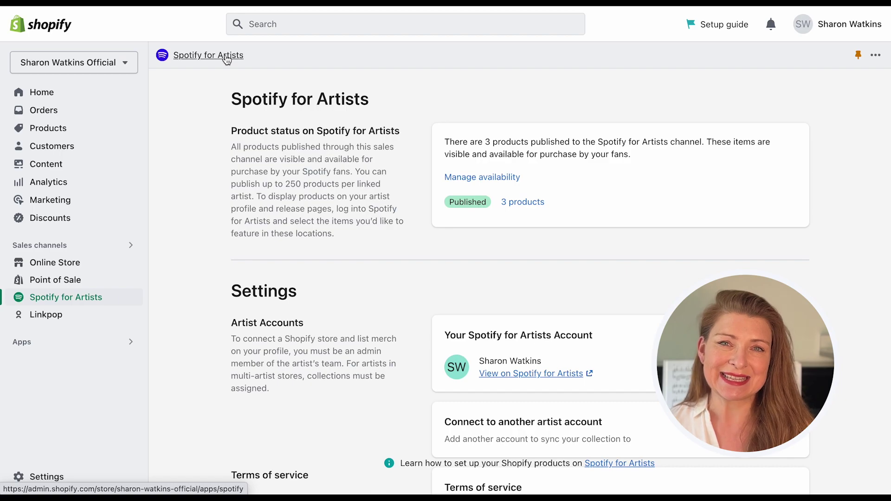
pyautogui.click(490, 177)
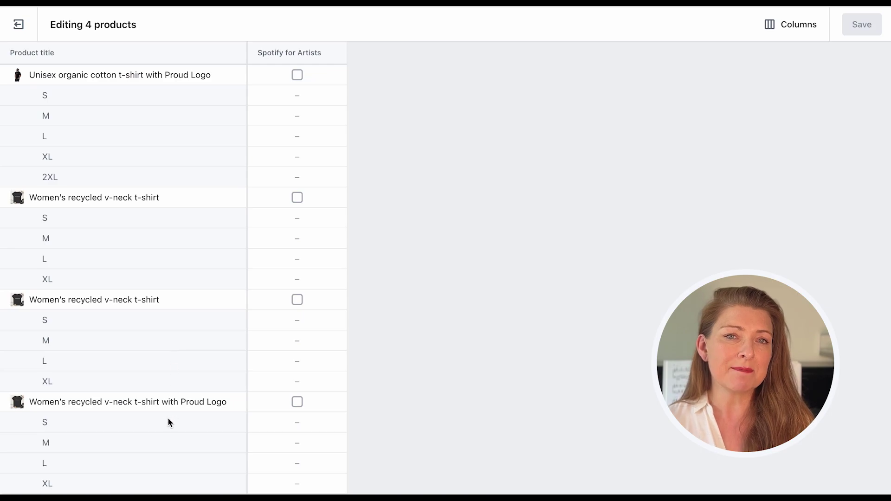
pyautogui.click(297, 76)
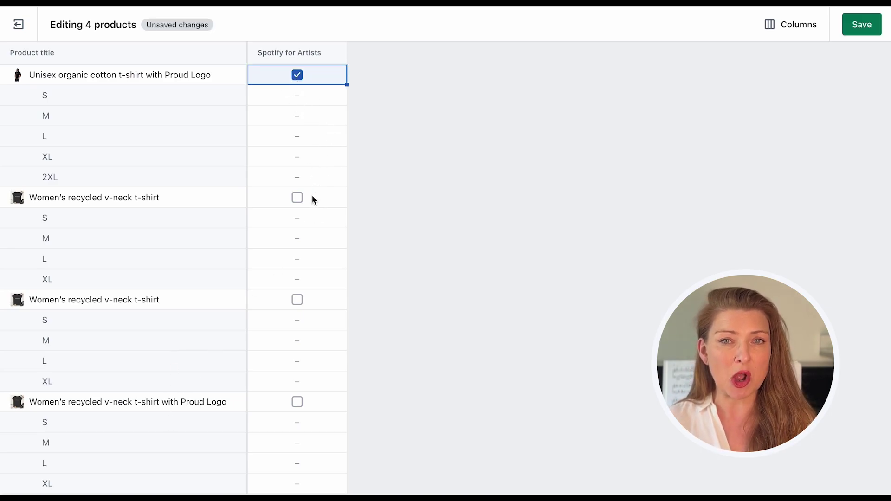
pyautogui.click(297, 198)
pyautogui.click(298, 304)
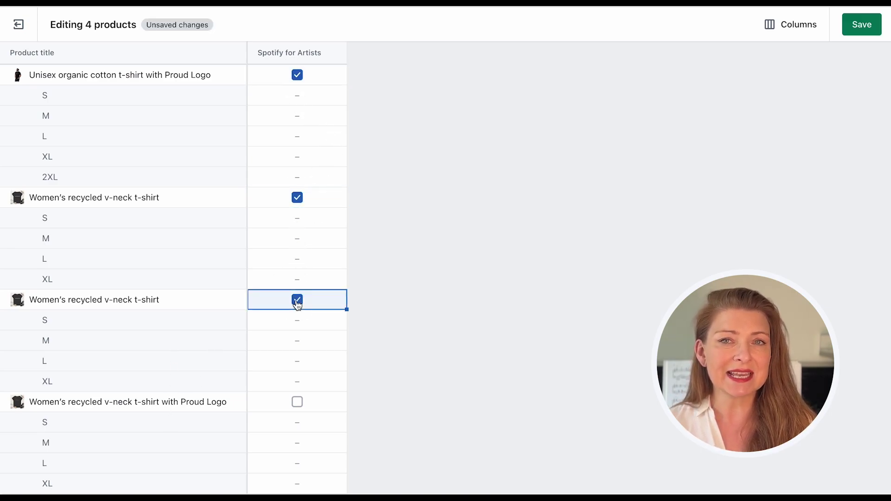
pyautogui.click(296, 402)
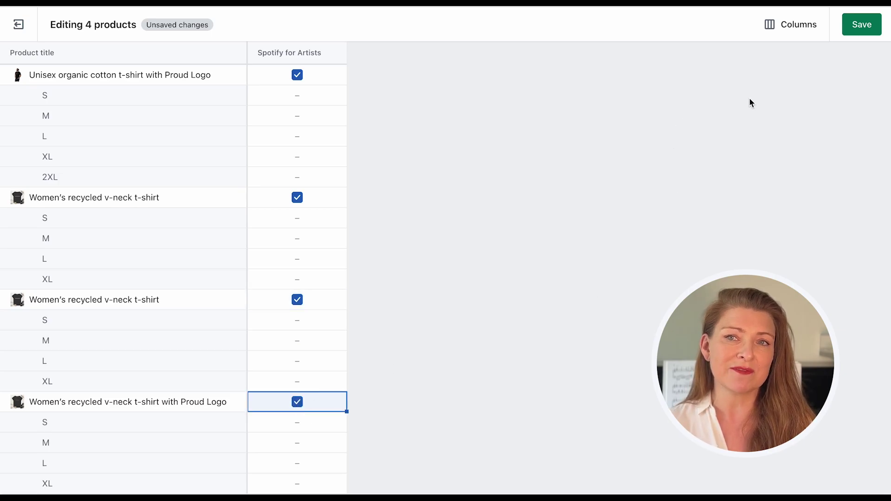
pyautogui.click(866, 27)
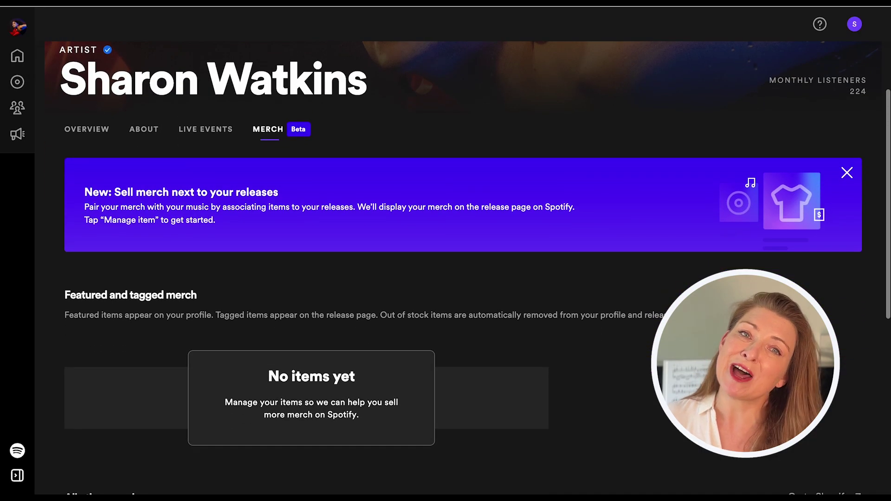
# - Feature the women's recycled v-neck t-shirt with the #jealous&twisted print on the artist profile
pyautogui.scroll(-5, 463, 262)
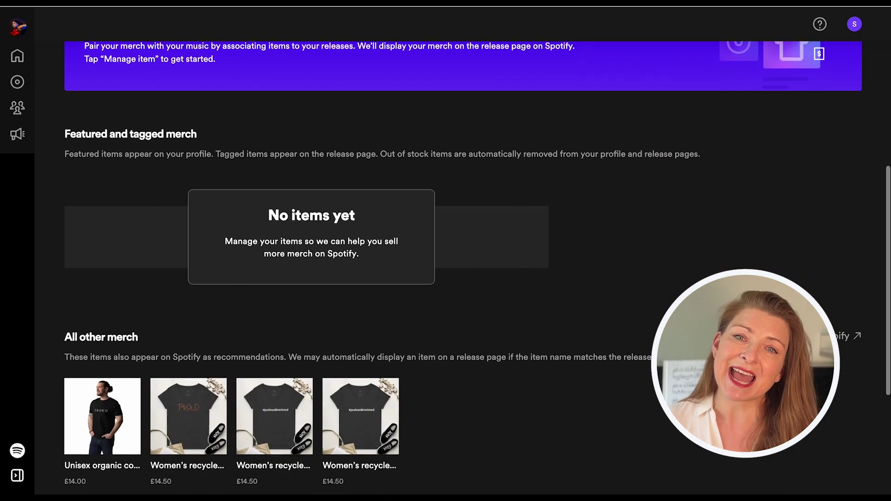
pyautogui.scroll(-2, 646, 338)
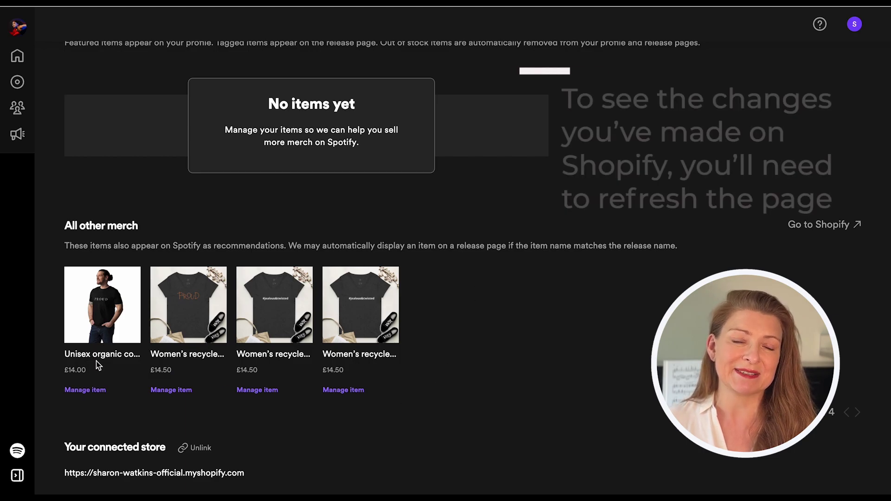
pyautogui.scroll(-3, 394, 354)
pyautogui.scroll(2, 394, 354)
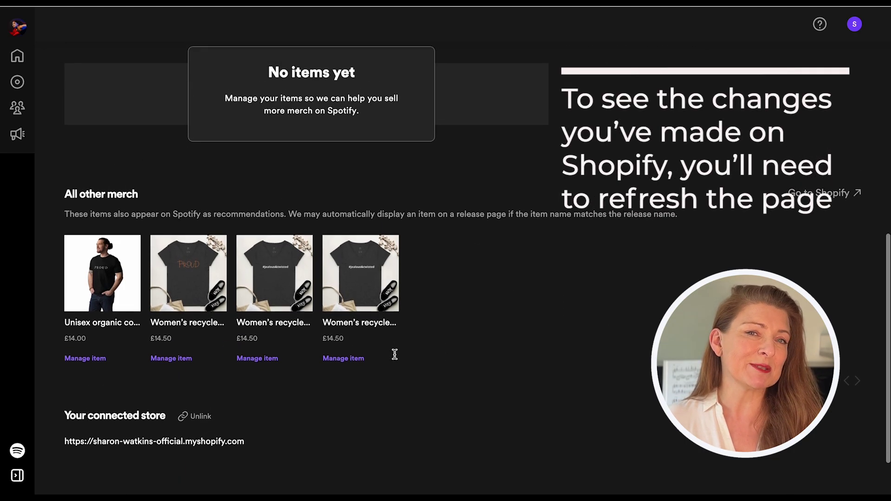
pyautogui.scroll(2, 362, 209)
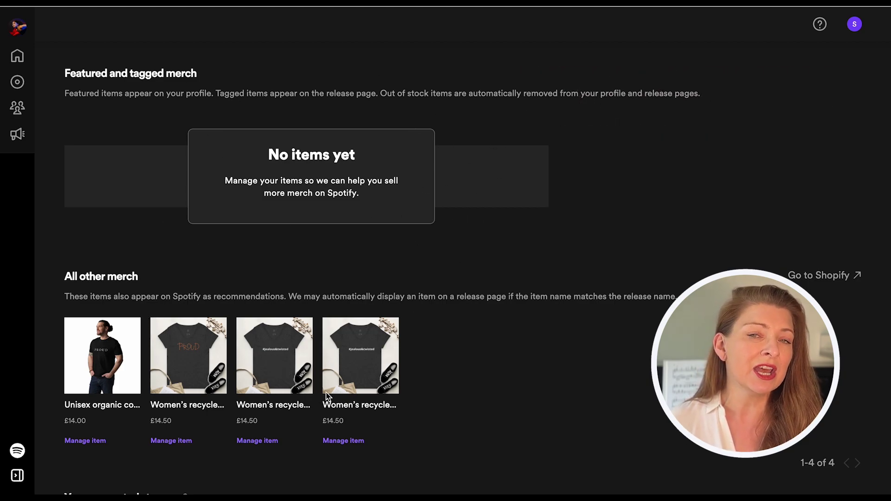
pyautogui.click(282, 353)
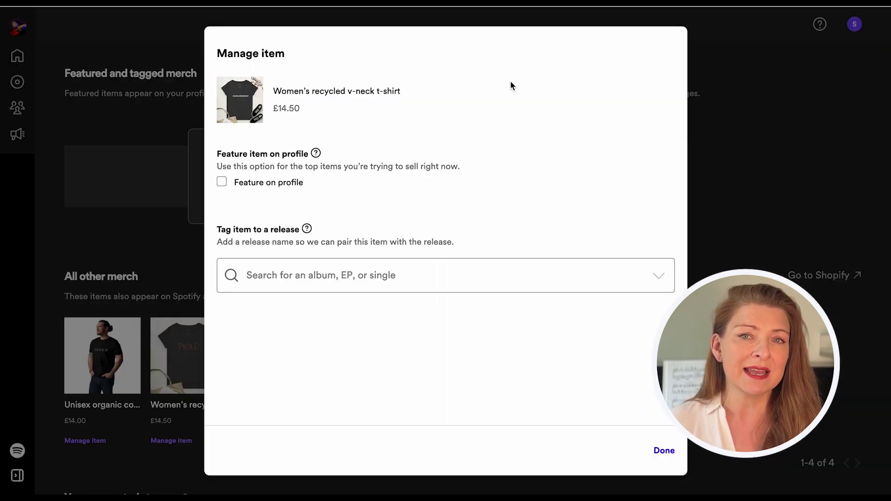
pyautogui.click(221, 182)
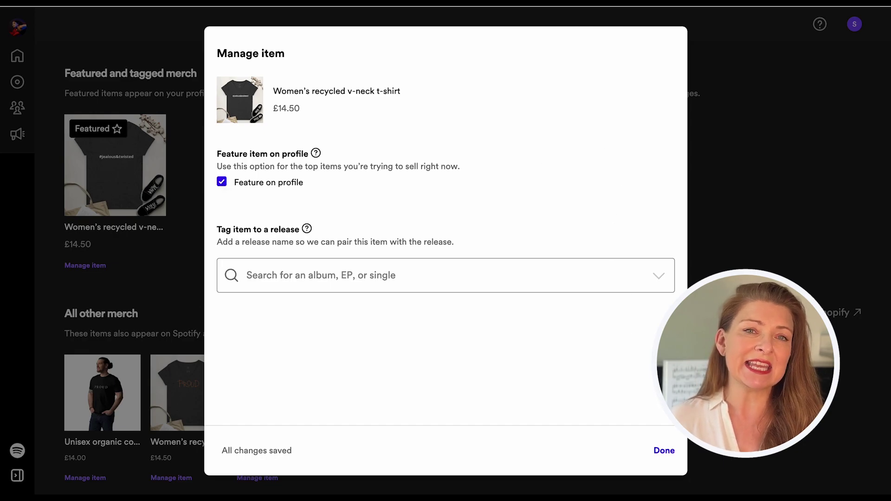
# - Tag the featured #jealous&twisted t-shirt to the single "Proud" and finish managing the item
pyautogui.click(658, 275)
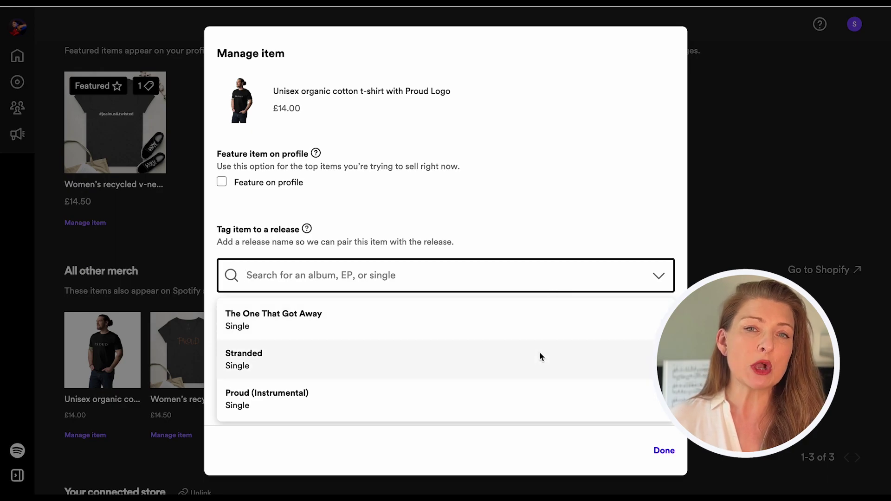
pyautogui.scroll(-1, 539, 355)
pyautogui.scroll(-1, 539, 357)
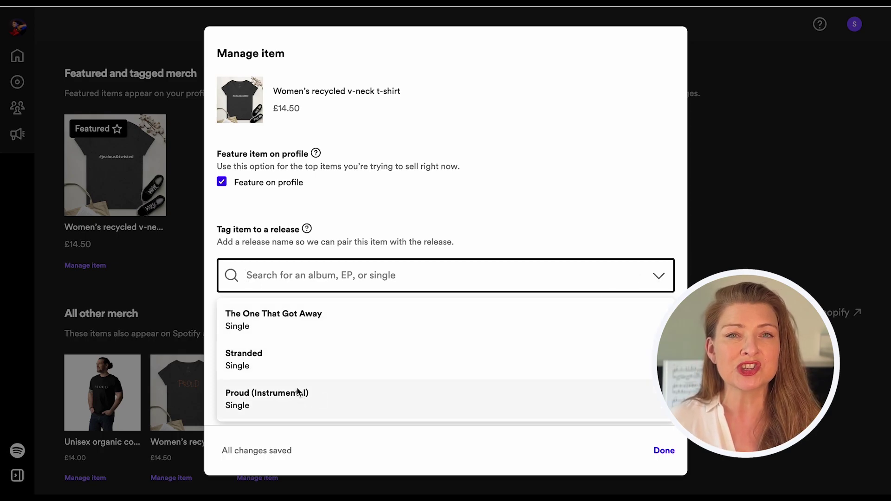
pyautogui.scroll(-2, 308, 371)
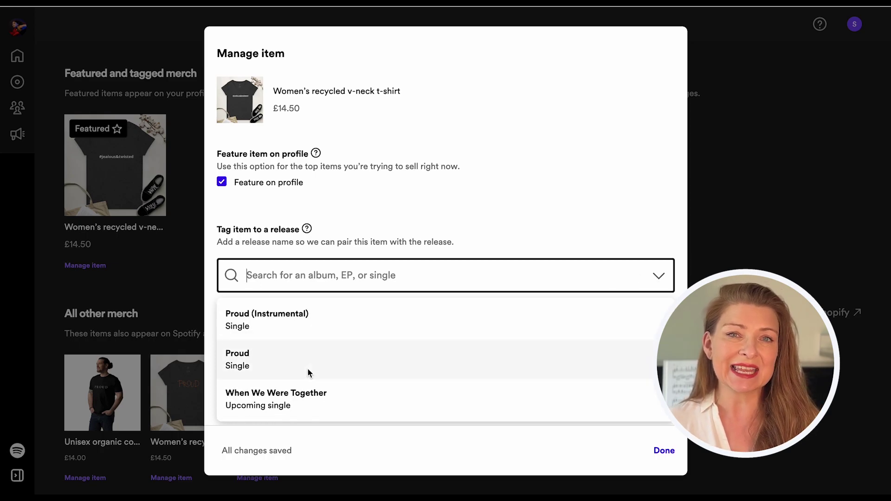
pyautogui.click(238, 361)
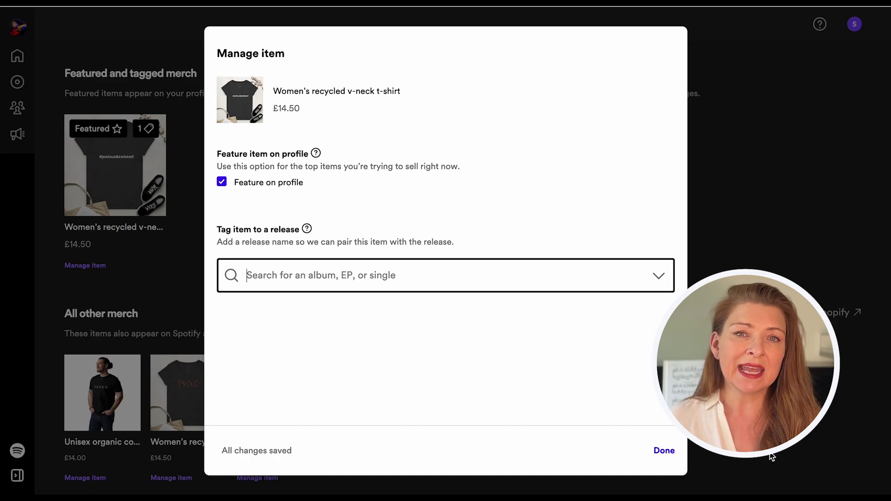
pyautogui.click(664, 451)
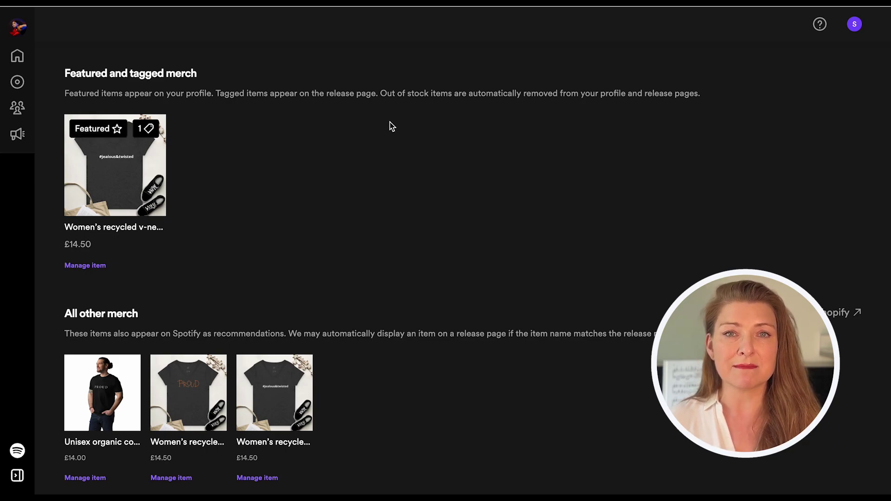
pyautogui.scroll(7, 390, 122)
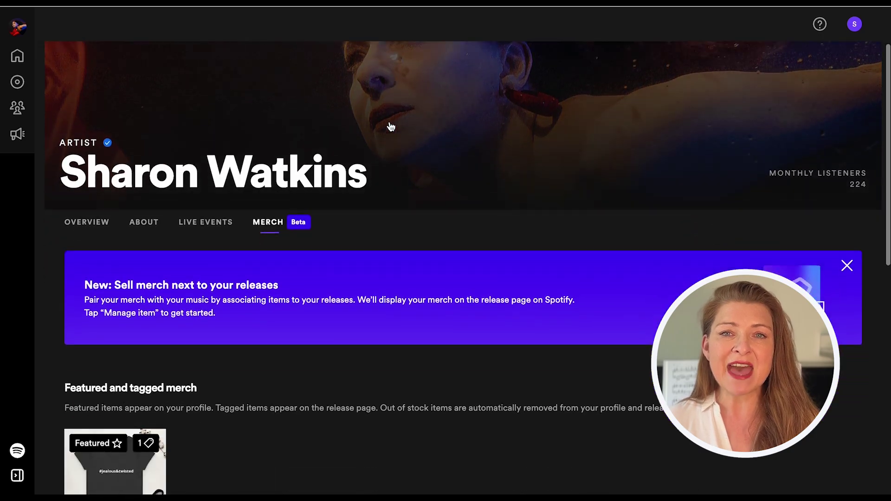
pyautogui.scroll(-7, 390, 121)
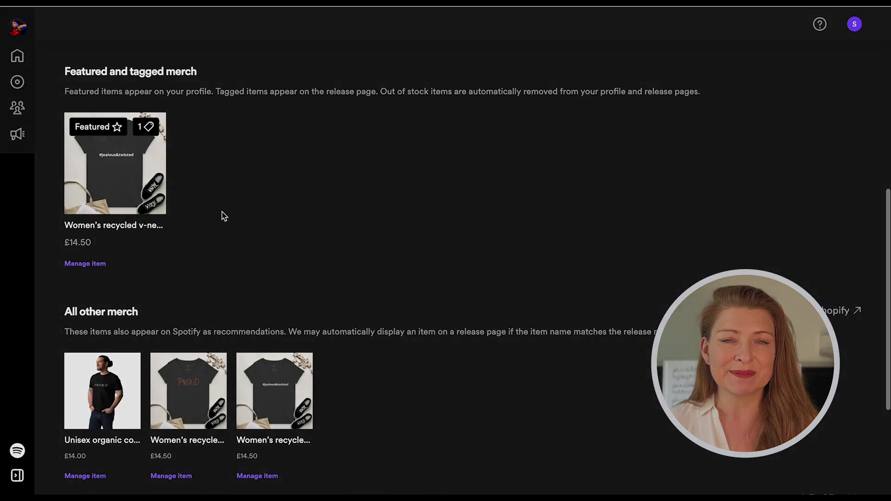